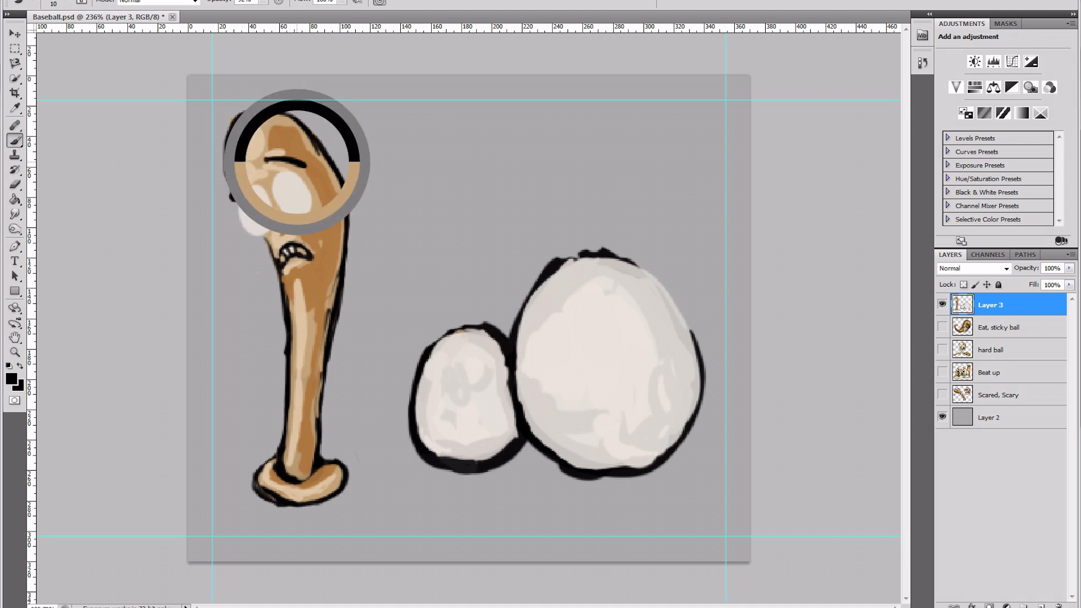
- Touch up the bat's shading around its face and paint small black pupils in both eyes
left_click(301, 277, "alt")
left_click_drag(300, 281, 301, 327)
left_click(298, 289, "alt")
left_click(429, 452, "alt")
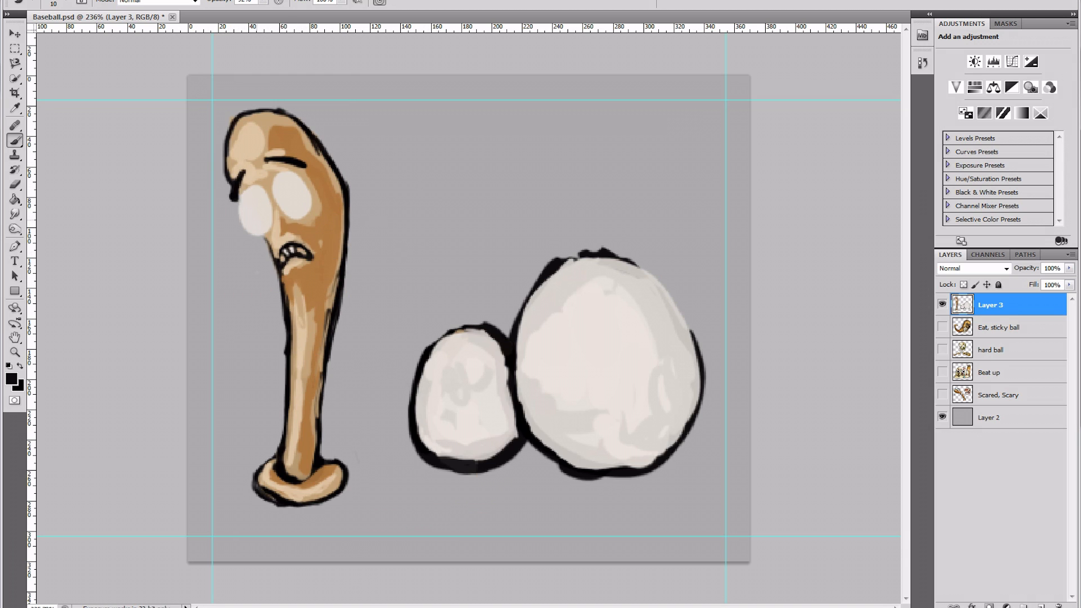
left_click(292, 176, "alt")
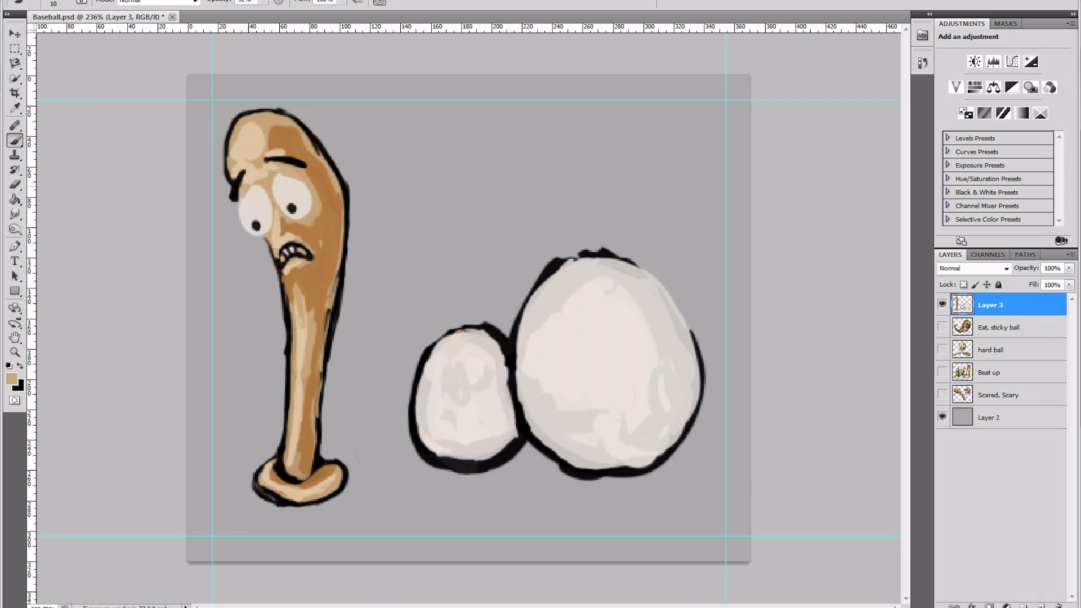
- Enlarge the brush to 20 and repaint both balls in light tones, covering the uneven inner edges of their old outlines
left_click(633, 275, "alt")
mouse_move(608, 265)
left_mouse_down()
mouse_move(637, 270)
mouse_move(645, 285)
left_mouse_up()
key("e")
key("b")
key("e")
key("b")
key("]")
mouse_move(605, 274)
left_mouse_down()
mouse_move(643, 283)
mouse_move(699, 412)
mouse_move(653, 455)
left_mouse_up()
left_click_drag(696, 366, 661, 293)
left_click_drag(501, 349, 487, 332)
mouse_move(509, 439)
left_mouse_down()
mouse_move(451, 447)
mouse_move(428, 402)
left_mouse_up()
- Paint a black outline around the large ball, extending its right side outward
key("x")
mouse_move(557, 262)
left_mouse_down()
mouse_move(595, 251)
mouse_move(717, 343)
mouse_move(710, 425)
mouse_move(642, 479)
left_mouse_up()
left_click_drag(667, 266, 711, 326)
left_click_drag(631, 244, 683, 290)
mouse_move(604, 249)
left_mouse_down()
mouse_move(718, 332)
mouse_move(719, 358)
left_mouse_up()
- Fill the large ball out to its new outline with sampled light grey and clean up its upper edge
left_click(676, 310, "alt")
mouse_move(622, 261)
left_mouse_down()
mouse_move(698, 318)
mouse_move(681, 296)
left_mouse_up()
left_click(659, 288, "alt")
mouse_move(706, 337)
left_mouse_down()
mouse_move(635, 256)
mouse_move(708, 307)
left_mouse_up()
key("e")
key("b")
left_click(715, 360, "alt")
left_click_drag(653, 255, 589, 248)
- Draw two large oval eyes with thick black outlines and a wavy, wide-lipped mouth on the large ball
mouse_move(627, 332)
left_mouse_down()
mouse_move(577, 324)
mouse_move(624, 332)
mouse_move(602, 347)
mouse_move(647, 298)
mouse_move(619, 368)
left_mouse_up()
key("ctrl+z")
key("e")
key("b")
left_click(698, 388, "alt")
left_click_drag(585, 332, 605, 372)
left_click_drag(529, 295, 546, 352)
mouse_move(560, 276)
left_mouse_down()
mouse_move(540, 361)
mouse_move(642, 310)
left_mouse_up()
mouse_move(528, 395)
left_mouse_down()
mouse_move(605, 421)
mouse_move(664, 368)
mouse_move(574, 466)
left_mouse_up()
mouse_move(512, 290)
left_mouse_down()
mouse_move(509, 372)
mouse_move(555, 321)
mouse_move(532, 276)
left_mouse_up()
- Draw arched black eyes with curved lower lids on the small ball
left_click(293, 162, "alt")
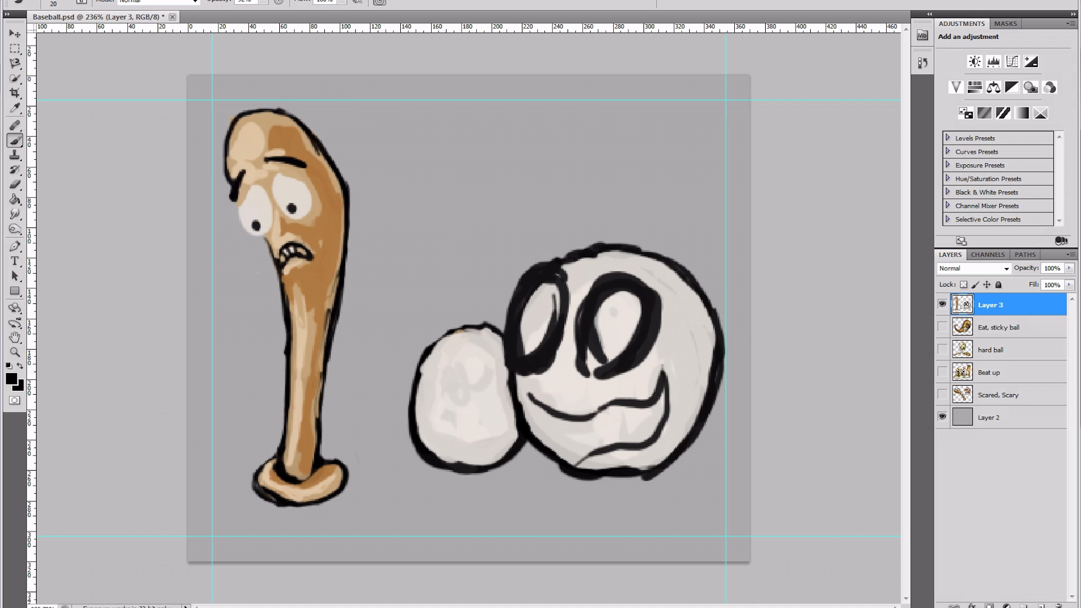
mouse_move(421, 389)
left_mouse_down()
mouse_move(504, 383)
mouse_move(471, 367)
mouse_move(498, 371)
left_mouse_up()
key("ctrl+z")
mouse_move(466, 387)
left_mouse_down()
mouse_move(501, 387)
mouse_move(471, 391)
left_mouse_up()
left_click(486, 399, "alt")
left_click(412, 435, "alt")
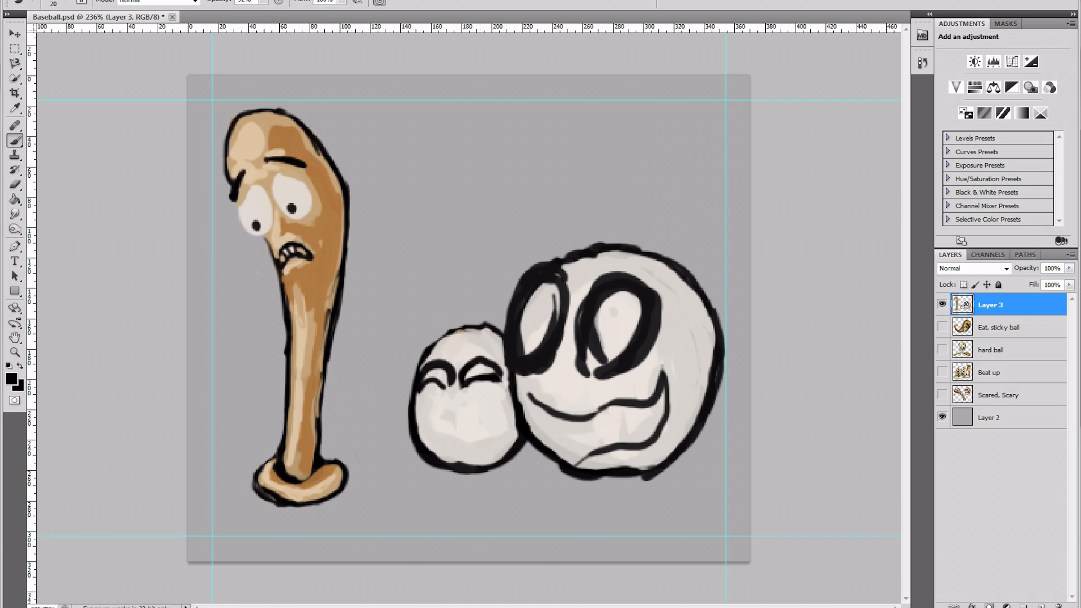
- Draw a wide, wavy-lipped black mouth on the small ball and reshape its upper lip with light paint
mouse_move(496, 402)
left_mouse_down()
mouse_move(456, 426)
mouse_move(422, 425)
mouse_move(422, 438)
mouse_move(503, 411)
left_mouse_up()
left_click(488, 406, "alt")
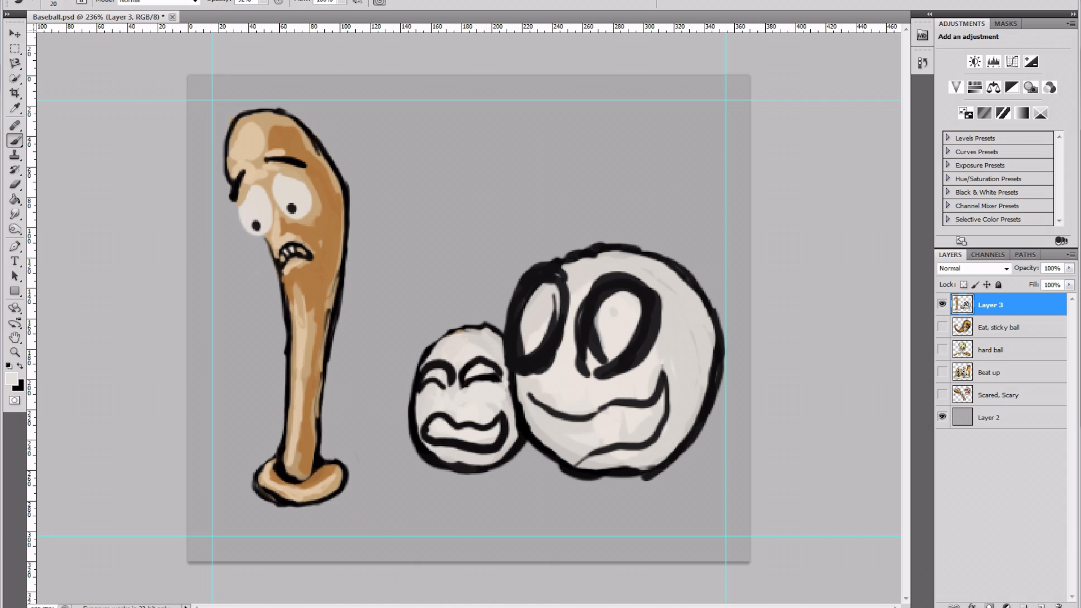
left_click_drag(441, 414, 420, 431)
left_click(424, 385, "alt")
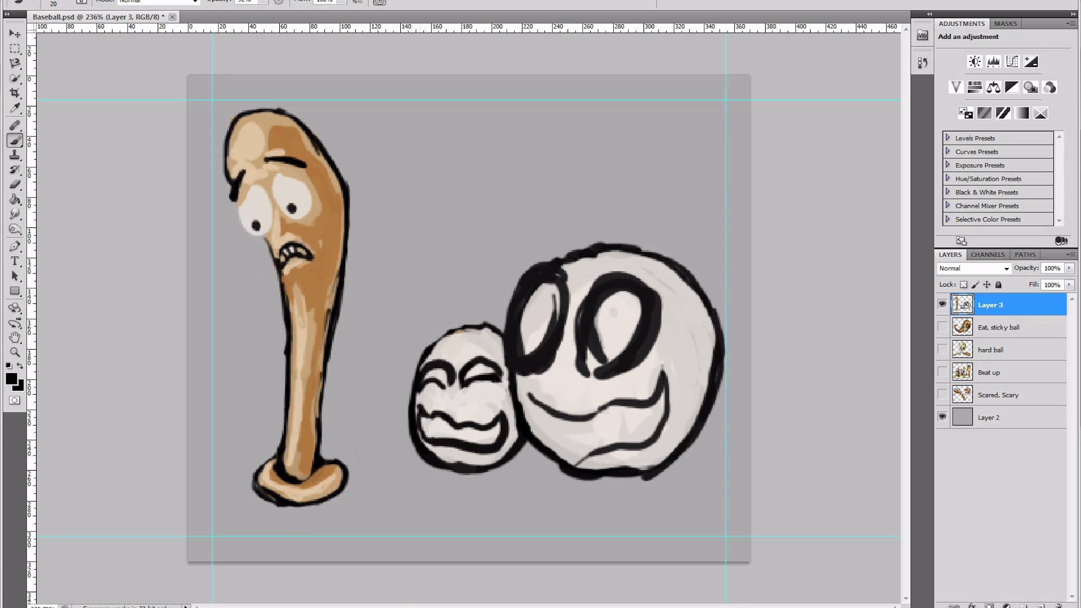
- Open up the large ball's mouth beside the small ball by erasing its lower edge and redrawing the lip
left_click_drag(526, 392, 522, 412)
mouse_move(601, 448)
left_mouse_down()
mouse_move(571, 462)
mouse_move(535, 448)
mouse_move(520, 410)
mouse_move(513, 431)
mouse_move(532, 398)
left_mouse_up()
key("e")
key("b")
mouse_move(568, 460)
left_mouse_down()
mouse_move(560, 467)
mouse_move(567, 431)
mouse_move(532, 418)
mouse_move(520, 434)
mouse_move(527, 423)
left_mouse_up()
- Redraw the small ball's right edge inside the large ball's mouth and repaint the light area beside its lips
left_click(508, 403, "alt")
left_click(521, 442, "alt")
mouse_move(530, 435)
left_mouse_down()
mouse_move(518, 455)
mouse_move(529, 440)
left_mouse_up()
mouse_move(524, 452)
left_mouse_down()
mouse_move(504, 463)
mouse_move(487, 451)
left_mouse_up()
left_click(515, 426, "alt")
left_click(501, 439, "alt")
left_click(495, 422, "alt")
mouse_move(503, 412)
left_mouse_down()
mouse_move(503, 439)
mouse_move(452, 435)
left_mouse_up()
- Repaint the area below the large ball's eyes in light tones and draw flatter black lower lids
left_click(555, 365, "alt")
left_click_drag(522, 368, 538, 375)
mouse_move(583, 372)
left_mouse_down()
mouse_move(619, 369)
mouse_move(589, 348)
mouse_move(522, 371)
mouse_move(528, 360)
left_mouse_up()
left_click(638, 343, "alt")
left_click(556, 370, "alt")
left_click(555, 338, "alt")
mouse_move(560, 295)
left_mouse_down()
mouse_move(549, 363)
mouse_move(534, 357)
mouse_move(581, 337)
mouse_move(574, 367)
mouse_move(522, 361)
left_mouse_up()
left_click(554, 379, "alt")
left_click(583, 341, "alt")
left_click(598, 357, "alt")
- Thin the large ball's eye outlines and fill both eyes with sampled light tones
mouse_move(544, 278)
left_mouse_down()
mouse_move(519, 336)
mouse_move(540, 274)
left_mouse_up()
left_click_drag(508, 344, 506, 363)
left_click(529, 275, "alt")
left_click_drag(526, 277, 511, 337)
left_click(612, 287, "alt")
left_click_drag(616, 284, 583, 338)
mouse_move(585, 344)
left_mouse_down()
mouse_move(639, 349)
mouse_move(619, 285)
left_mouse_up()
mouse_move(591, 304)
left_mouse_down()
mouse_move(638, 282)
mouse_move(580, 337)
left_mouse_up()
left_click_drag(554, 290, 532, 338)
- Clean up the large ball's lower jaw and draw black seam lines on its forehead, cheeks and lower side
left_click(552, 456, "alt")
left_click_drag(561, 459, 541, 452)
left_click_drag(639, 255, 627, 279)
left_click_drag(601, 346, 614, 394)
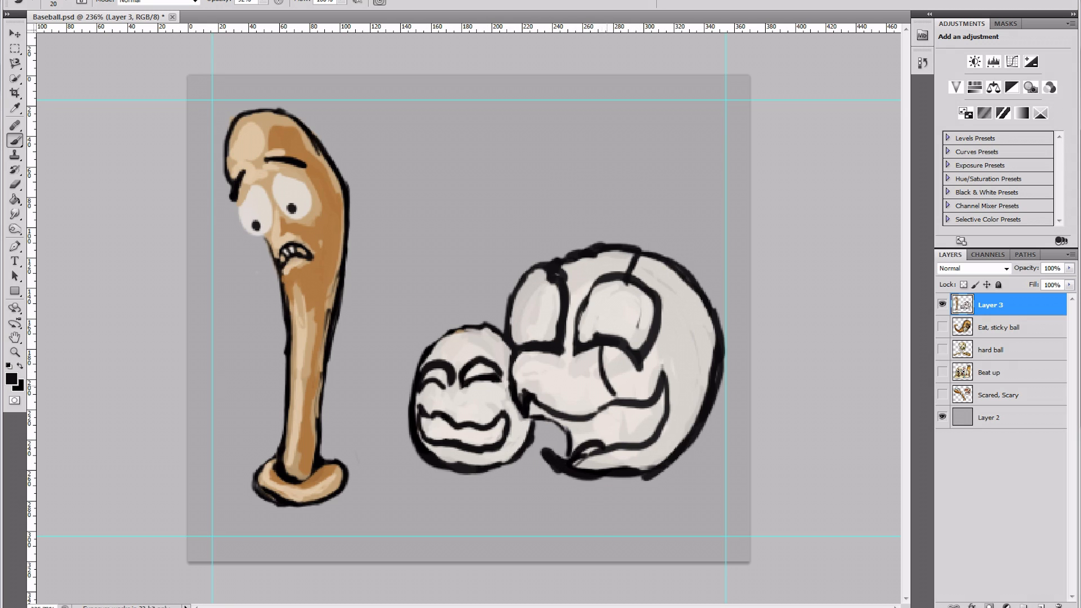
left_click_drag(668, 437, 698, 412)
left_click_drag(554, 354, 535, 397)
- Add short black stitch marks along the seams on the large ball's forehead and cheeks
left_click_drag(573, 261, 567, 287)
left_click_drag(562, 361, 538, 379)
left_click_drag(554, 379, 527, 398)
left_click_drag(642, 253, 629, 266)
left_click_drag(590, 350, 620, 402)
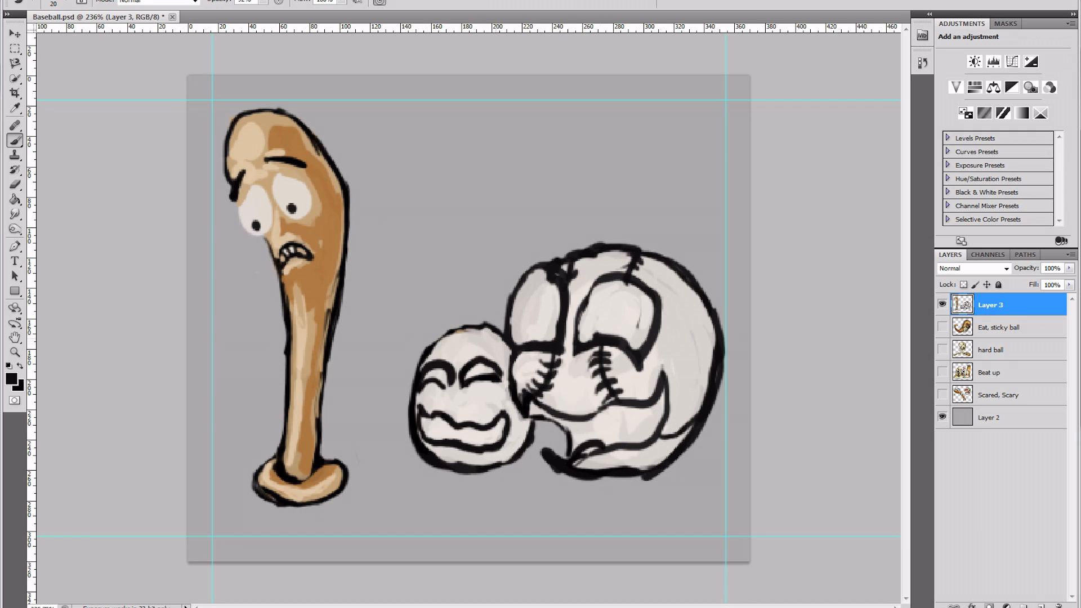
- Draw a curved seam on the small ball's forehead and below its eyes, with short black stitches
mouse_move(498, 342)
left_mouse_down()
mouse_move(478, 410)
mouse_move(427, 396)
left_mouse_up()
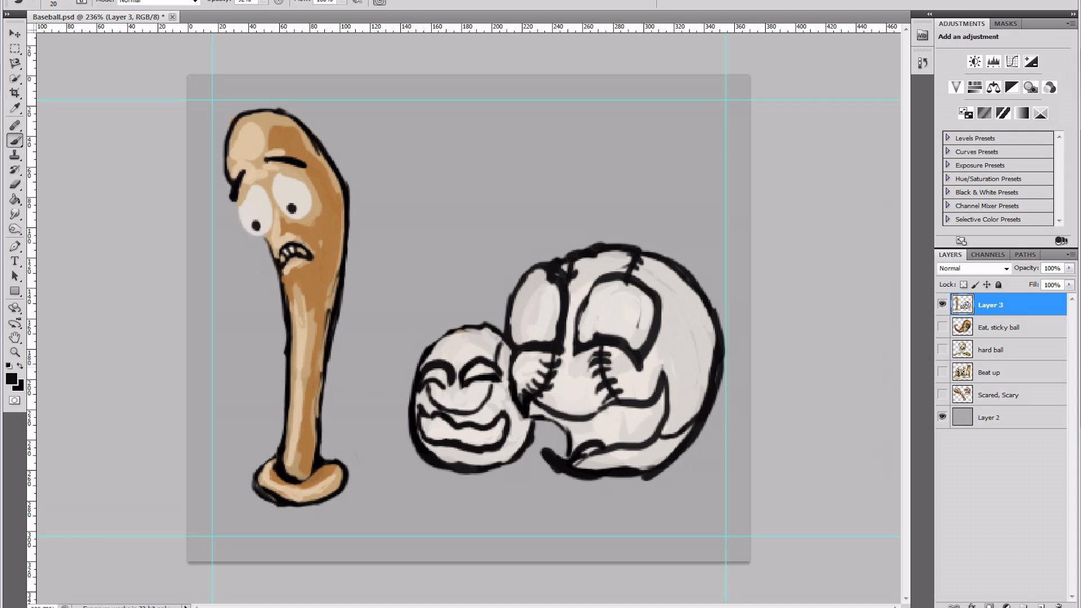
left_click_drag(500, 351, 495, 363)
left_click_drag(494, 389, 482, 403)
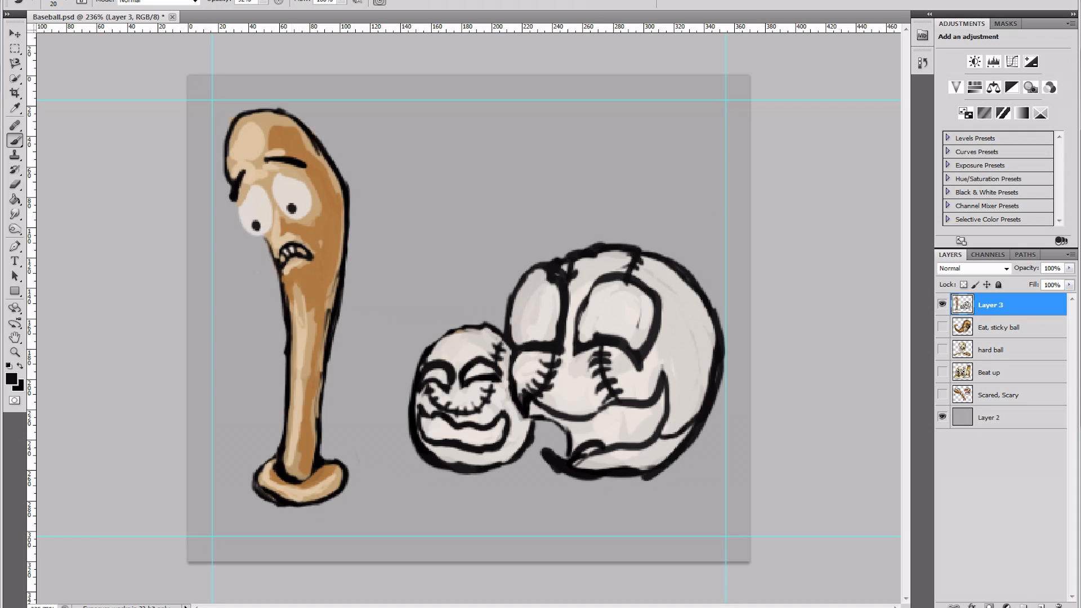
- Darken the brown shading around the bat's mouth and draw black crease lines beneath both eyes
left_click(304, 278, "alt")
left_click_drag(299, 286, 298, 301)
left_click_drag(285, 239, 315, 207)
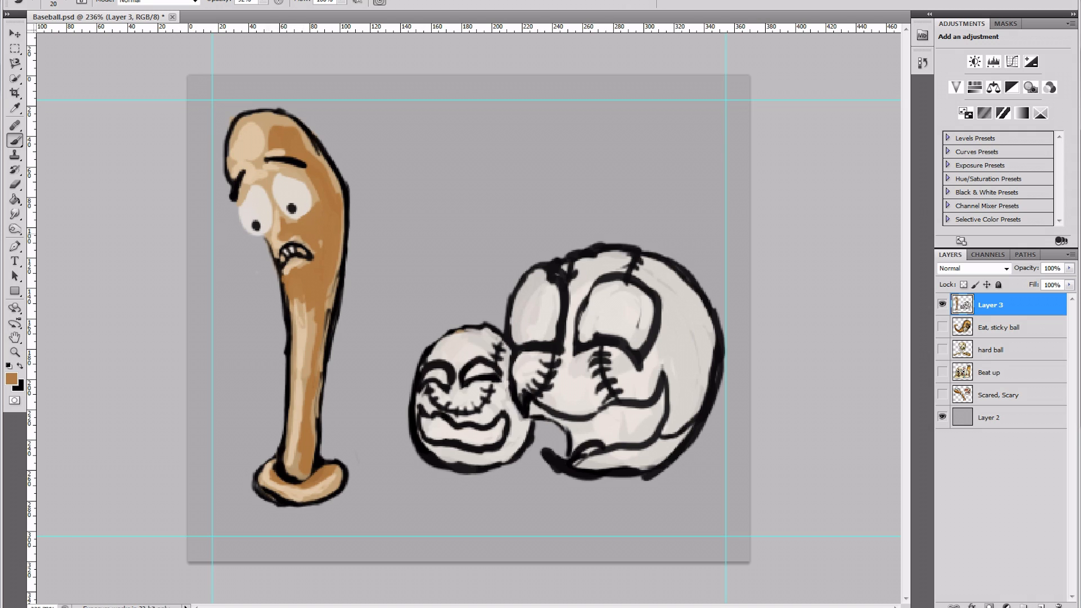
left_click(304, 261, "alt")
mouse_move(309, 260)
left_mouse_down()
mouse_move(290, 258)
mouse_move(315, 210)
left_mouse_up()
left_click_drag(267, 236, 272, 224)
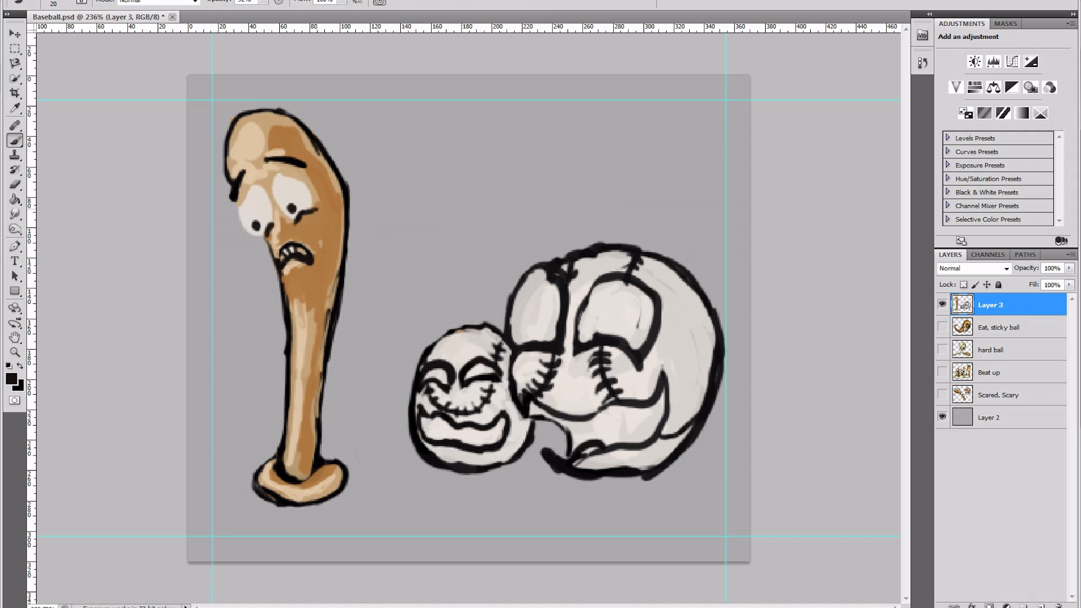
- Paint a round black pupil in each of the large ball's eyes, covering misplaced dots with sampled eye colour
left_click(627, 316, "alt")
left_click_drag(637, 309, 608, 329)
left_click(563, 315, "alt")
left_click(527, 314)
left_click(604, 314)
left_click(619, 313, "alt")
left_click(603, 314)
left_click(636, 307, "alt")
left_click(620, 324, "alt")
left_click(599, 319)
left_click(634, 310, "alt")
left_click(634, 311)
left_click(527, 316)
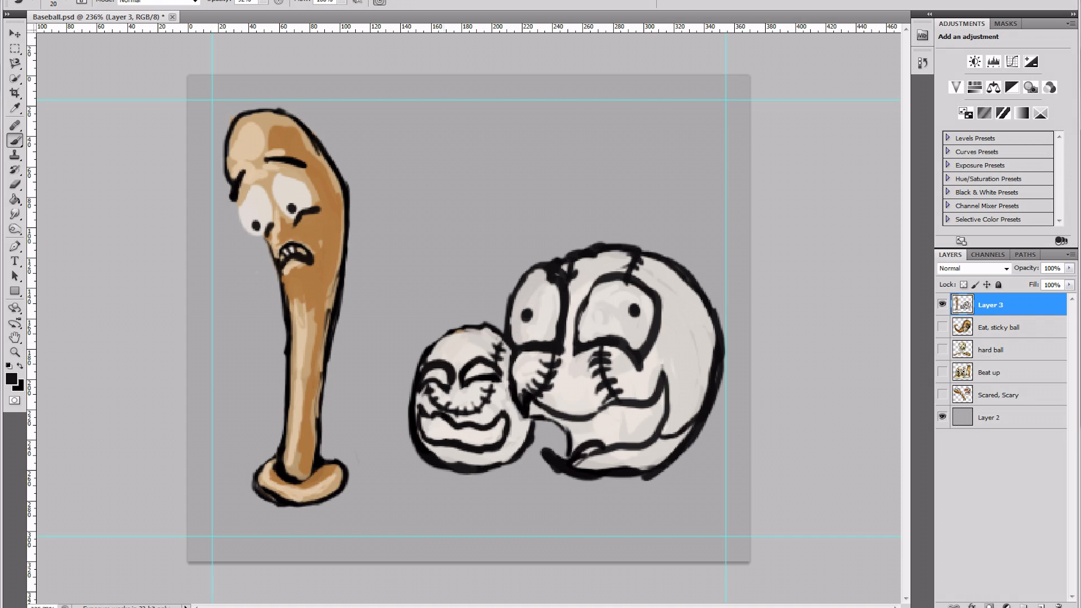
- Fill out the small ball's forehead and left side in light tones and redraw a rounder black outline
left_click(455, 409, "alt")
mouse_move(478, 329)
left_mouse_down()
mouse_move(433, 349)
mouse_move(417, 394)
mouse_move(425, 451)
mouse_move(411, 425)
left_mouse_up()
left_click(422, 453, "alt")
mouse_move(461, 326)
left_mouse_down()
mouse_move(489, 322)
mouse_move(406, 376)
mouse_move(386, 429)
mouse_move(393, 509)
left_mouse_up()
- Open the small ball's eyes by painting black pupils beneath the arched lids
scroll(451, 298, "up", 3)
left_click_drag(427, 354, 467, 340)
scroll(451, 298, "down", 3)
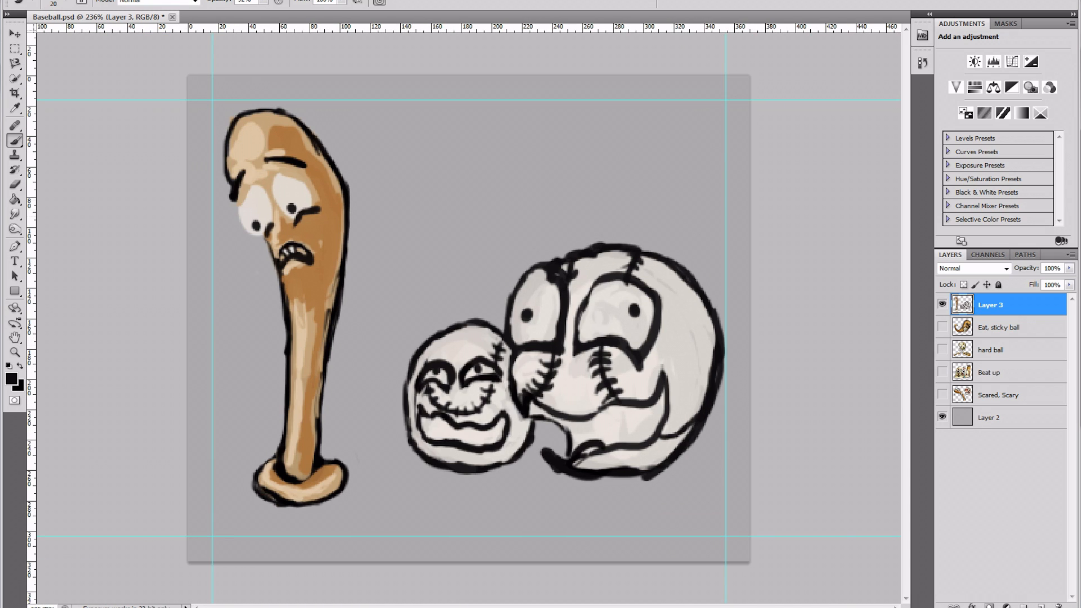
scroll(357, 270, "up", 1)
key("i")
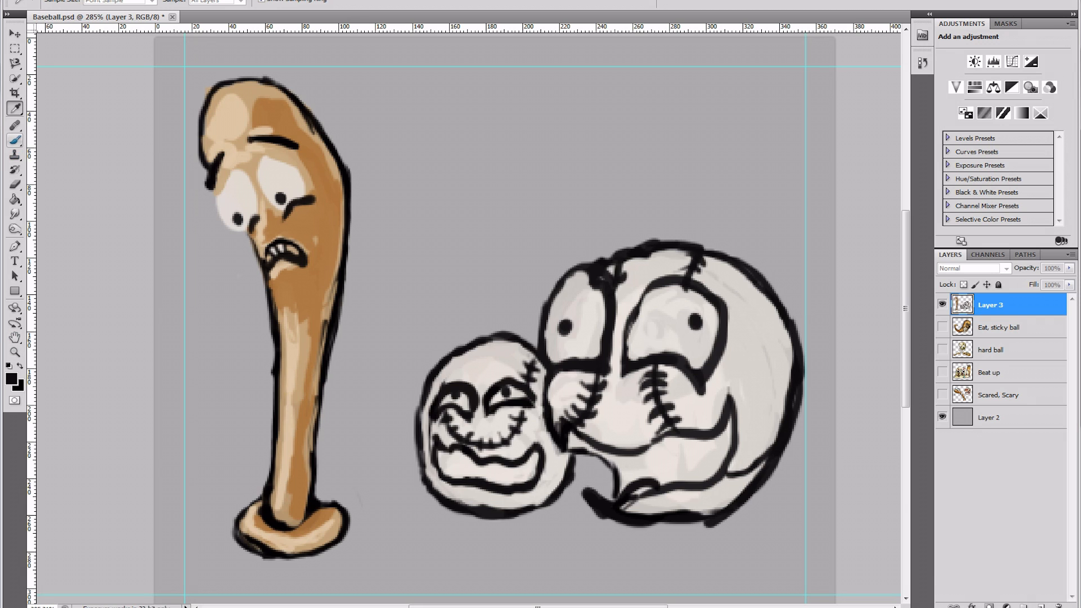
key("Escape")
key("i")
key("Escape")
left_click_drag(536, 169, 512, 168)
left_click(921, 34)
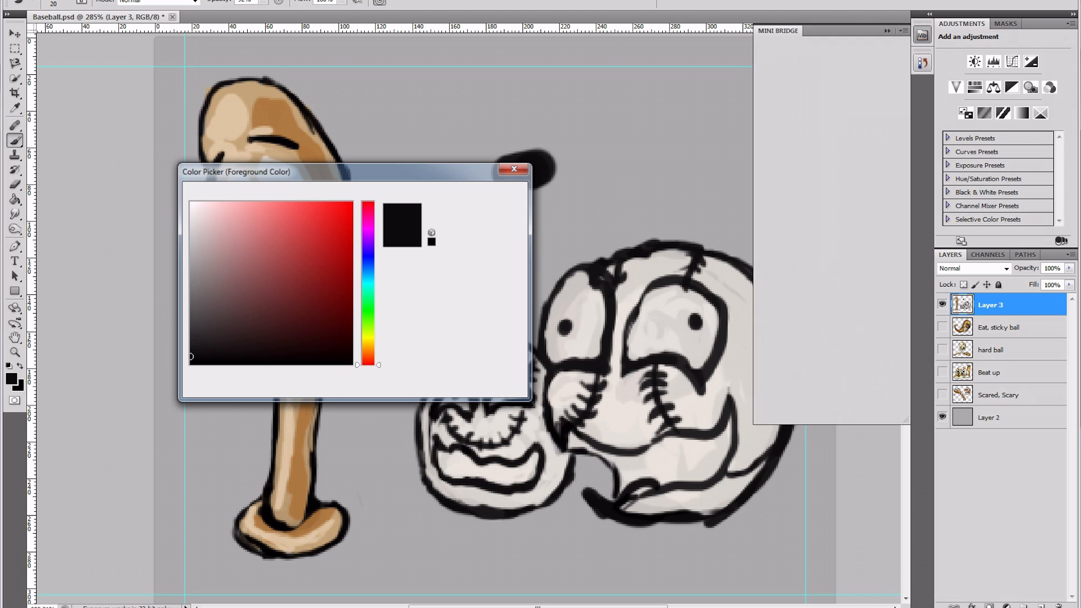
left_click(922, 62)
left_click(792, 85)
- Set the foreground colour to near-white #f1f1f1 and paint highlights in both of the bat's eyes
key("i")
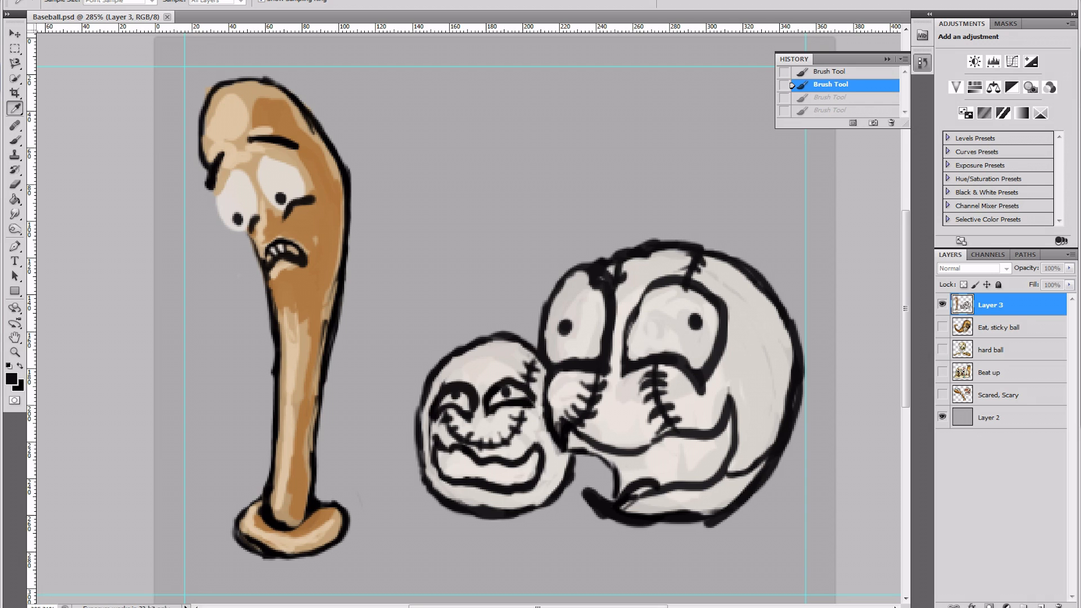
left_click(191, 202)
left_click(486, 193)
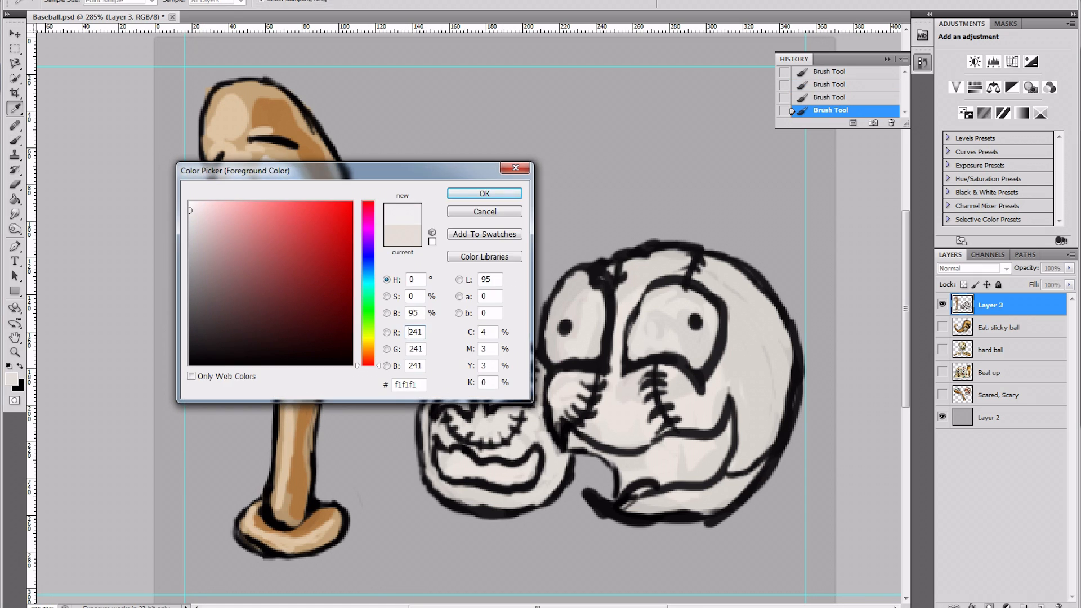
key("Return")
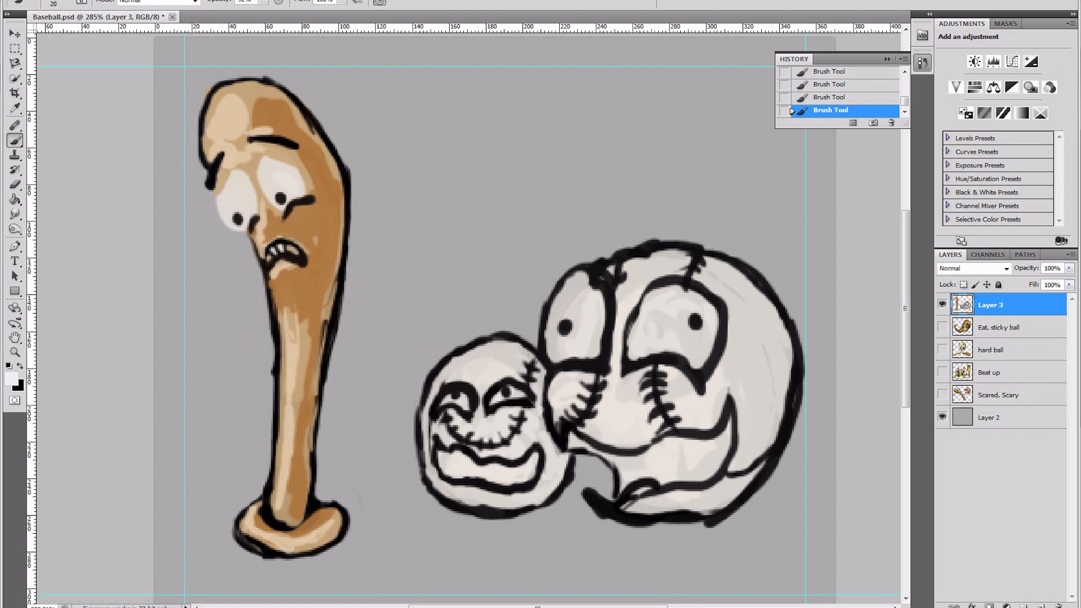
left_click_drag(285, 175, 278, 166)
left_click_drag(239, 183, 246, 205)
left_click_drag(226, 203, 228, 207)
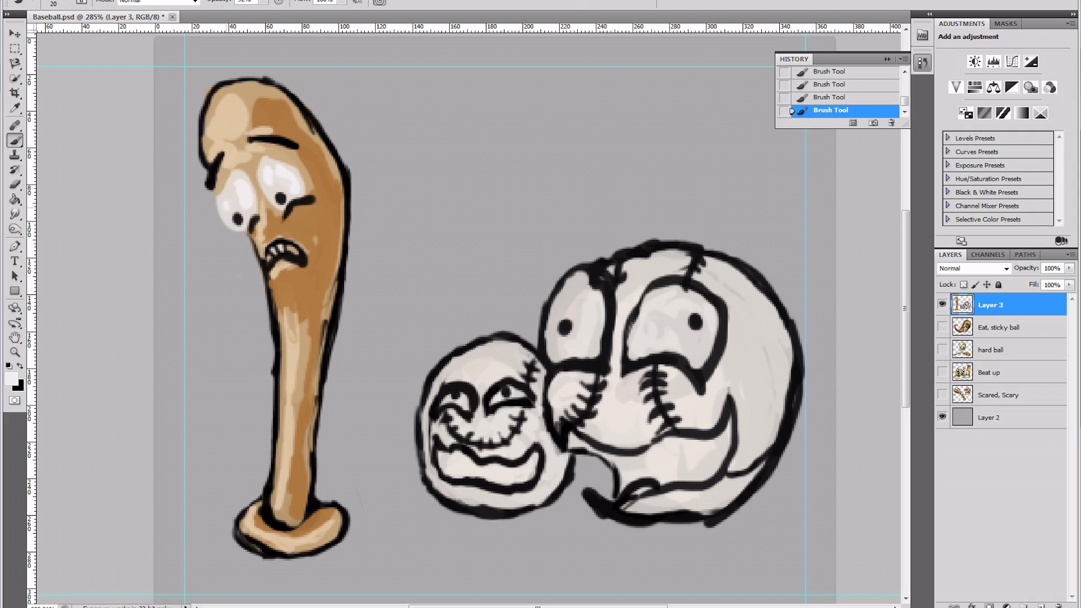
- Add near-white highlights to the small ball's eye and forehead and the large ball's left eye, and erase along its top edge
mouse_move(473, 410)
left_mouse_down()
mouse_move(450, 394)
mouse_move(439, 405)
mouse_move(439, 383)
left_mouse_up()
left_click_drag(588, 273, 598, 301)
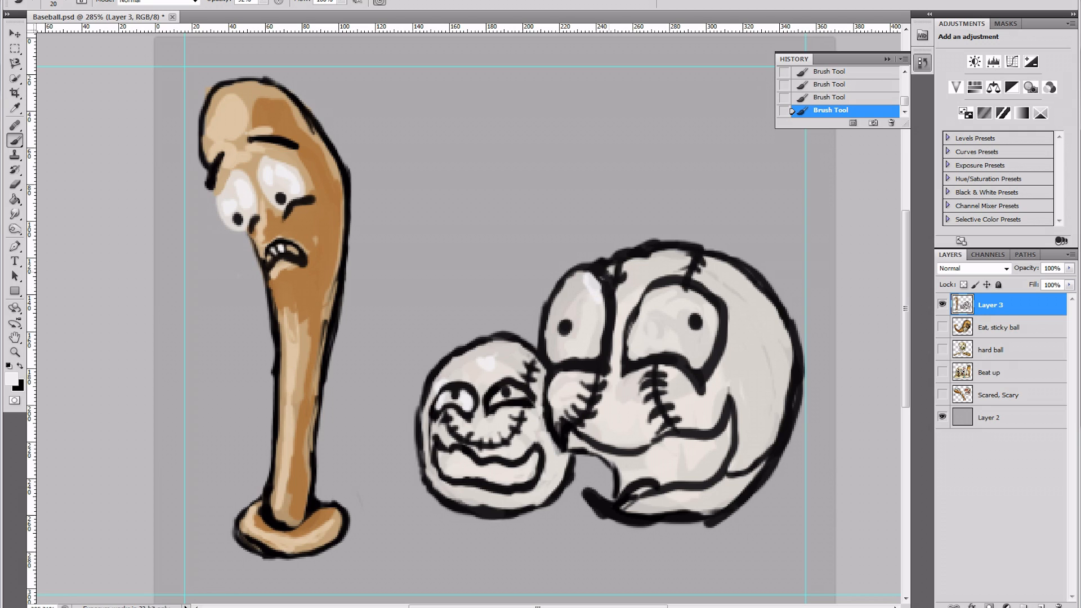
key("e")
left_click_drag(619, 250, 655, 241)
key("b")
- Shade the large ball's right side with a curved band of sampled grey
mouse_move(732, 282)
left_mouse_down()
mouse_move(774, 360)
mouse_move(779, 451)
left_mouse_up()
left_click(677, 256, "alt")
mouse_move(726, 267)
left_mouse_down()
mouse_move(763, 346)
mouse_move(757, 442)
left_mouse_up()
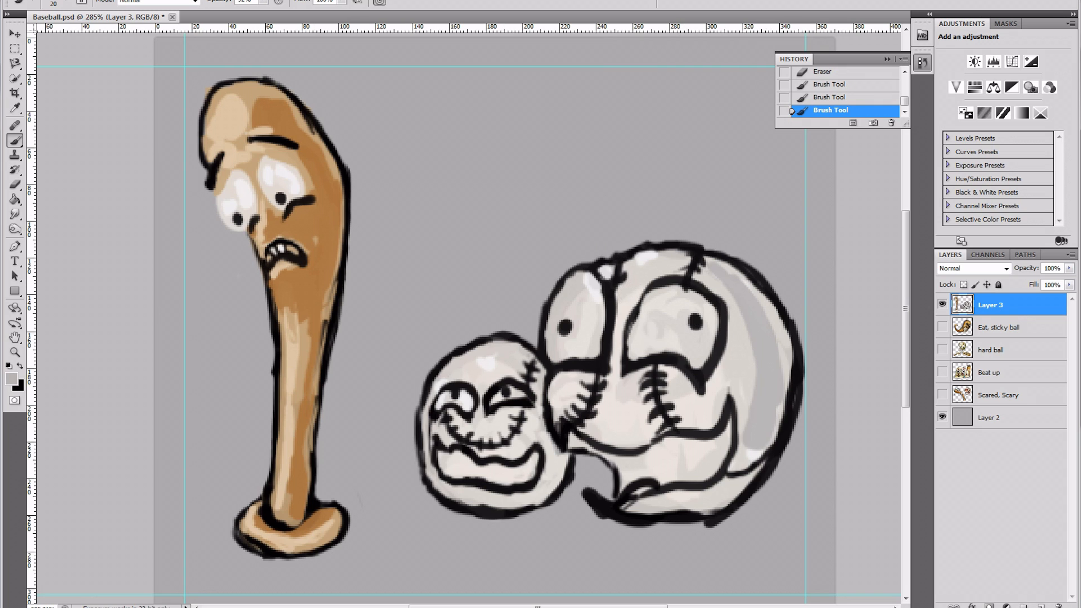
key("i")
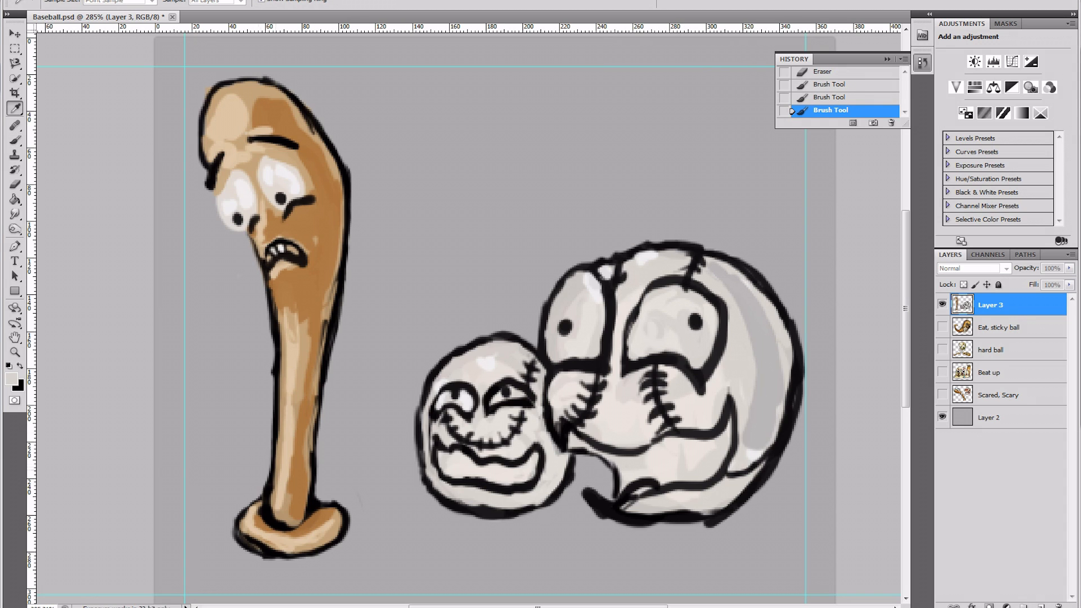
- Set the foreground to a darker beige-grey and shade the large ball's right side down to its base
left_click(11, 378)
mouse_move(203, 226)
left_mouse_down()
mouse_move(224, 306)
mouse_move(213, 259)
left_mouse_up()
key("Return")
key("b")
mouse_move(717, 260)
left_mouse_down()
mouse_move(761, 423)
mouse_move(702, 510)
left_mouse_up()
- Draw a row of black stitches across the large ball's lower right side
key("x")
left_click_drag(752, 457, 755, 476)
left_click_drag(740, 463, 745, 484)
left_click_drag(731, 466, 734, 485)
- Shade the large ball's side, forehead, cheeks and mouth and the small ball's mouth, forehead and lower right with sampled beige
left_click(757, 389, "alt")
mouse_move(737, 307)
left_mouse_down()
mouse_move(753, 388)
mouse_move(727, 360)
mouse_move(746, 411)
left_mouse_up()
mouse_move(709, 513)
left_mouse_down()
mouse_move(664, 515)
mouse_move(726, 509)
left_mouse_up()
left_click_drag(642, 267, 625, 313)
left_click_drag(611, 392, 642, 434)
mouse_move(684, 419)
left_mouse_down()
mouse_move(723, 383)
mouse_move(725, 444)
mouse_move(687, 441)
mouse_move(673, 468)
mouse_move(643, 468)
left_mouse_up()
mouse_move(534, 463)
left_mouse_down()
mouse_move(498, 474)
mouse_move(445, 464)
left_mouse_up()
left_click_drag(510, 360, 498, 365)
left_click_drag(554, 462, 538, 504)
mouse_move(504, 354)
left_mouse_down()
mouse_move(484, 363)
mouse_move(510, 357)
left_mouse_up()
key("alt")
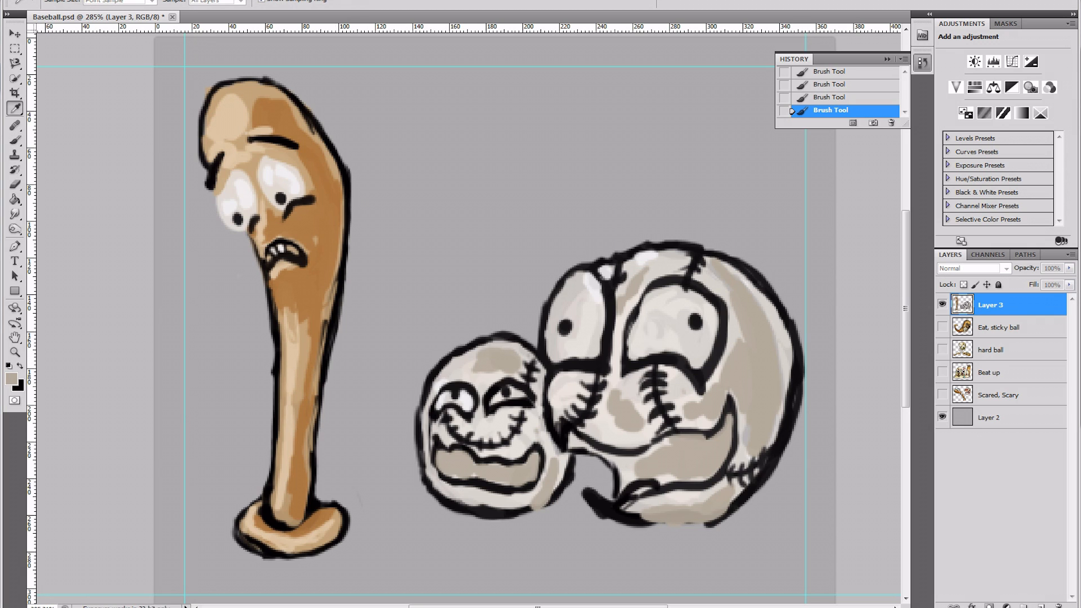
- Set the foreground colour to a strong orange-red and paint it over the small ball's stitches
left_click(12, 378)
left_click_drag(367, 352, 368, 358)
left_click(345, 248)
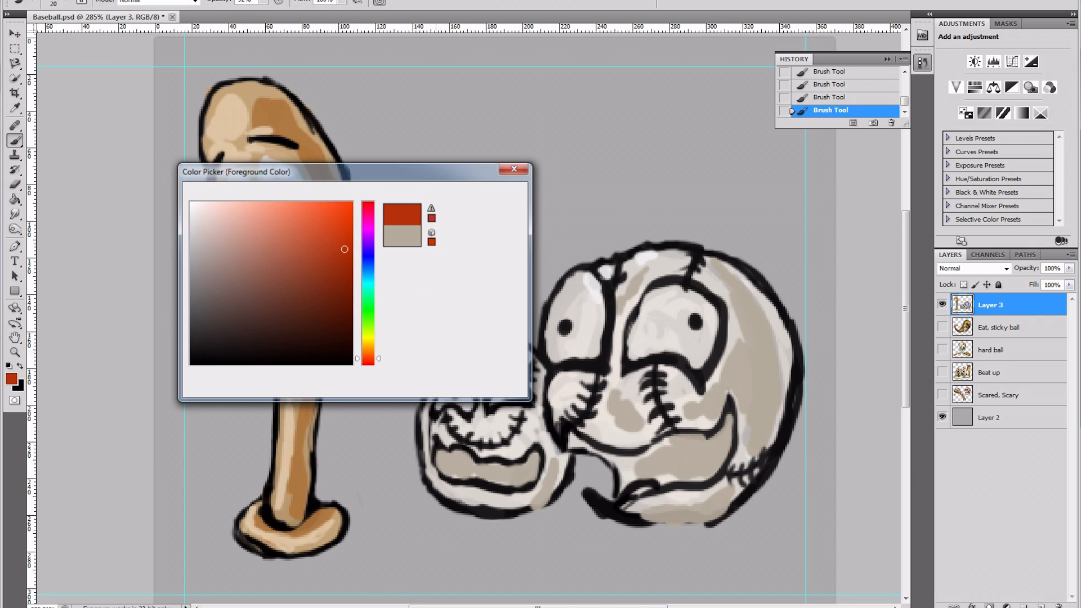
key("Return")
left_click(468, 439)
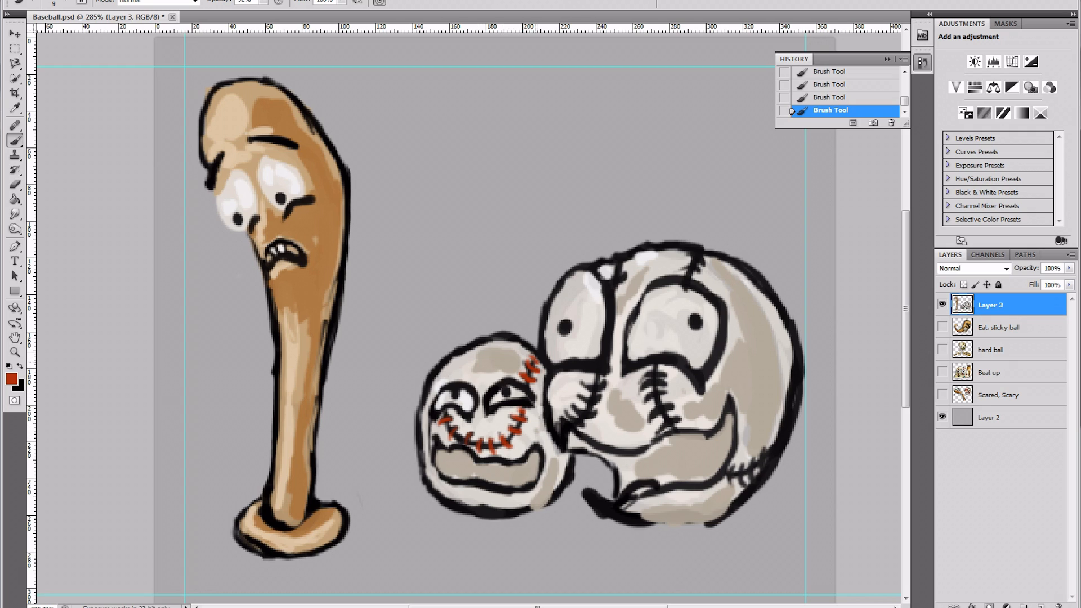
- Paint the stitches on both of the large ball's cheeks orange-red
left_click_drag(583, 397, 595, 411)
left_click_drag(576, 409, 591, 416)
left_click_drag(564, 422, 580, 424)
left_click_drag(563, 423, 567, 434)
left_click_drag(654, 415, 671, 408)
left_click_drag(649, 395, 665, 389)
left_click_drag(646, 384, 663, 379)
left_click_drag(650, 375, 664, 369)
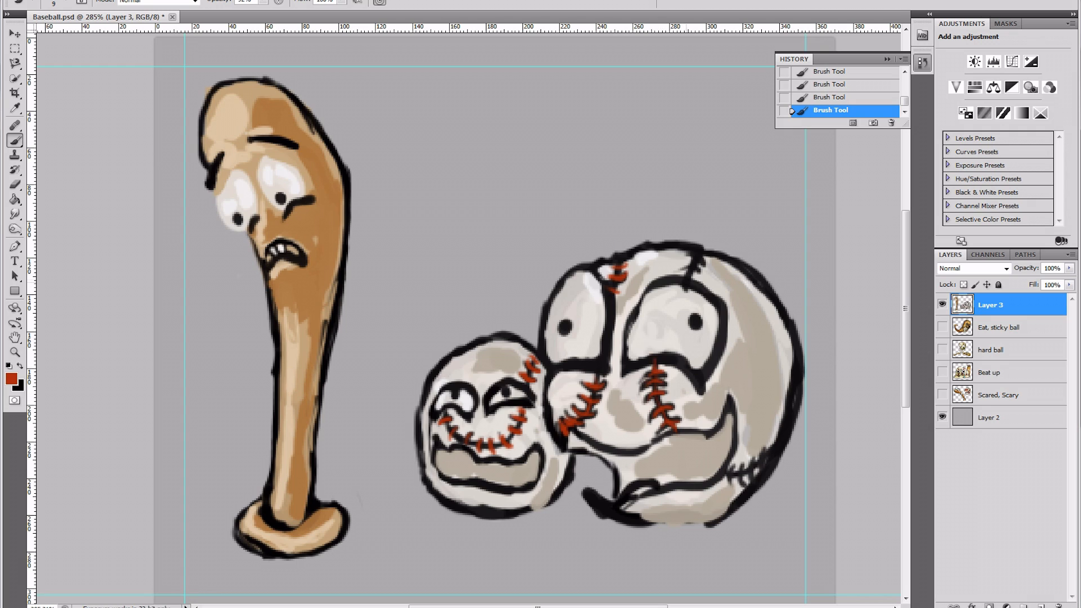
- Paint the large ball's forehead stitches and its lower right stitches orange-red
left_click_drag(704, 252, 688, 282)
left_click_drag(693, 261, 707, 257)
left_click_drag(688, 270, 703, 266)
left_click_drag(766, 457, 735, 478)
left_click_drag(729, 471, 736, 488)
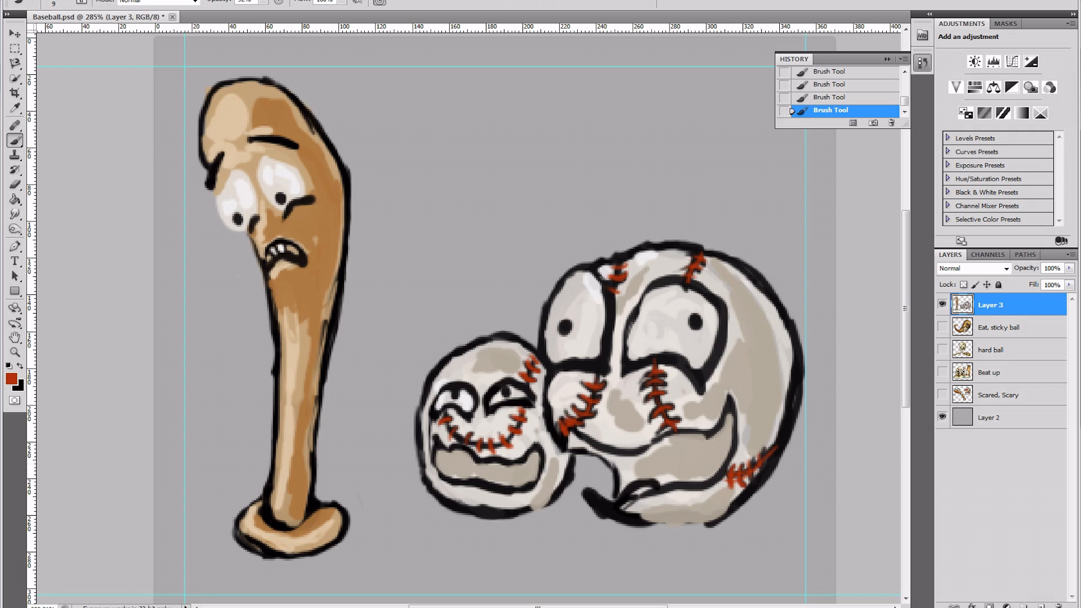
- Add a few small red stitches at the small ball's left edge beside its eye
left_click(429, 423, "alt")
left_click_drag(429, 433, 428, 425)
key("x")
- Enlarge the whole drawing slightly toward its lower left corner with Free Transform
scroll(467, 315, "down", 3)
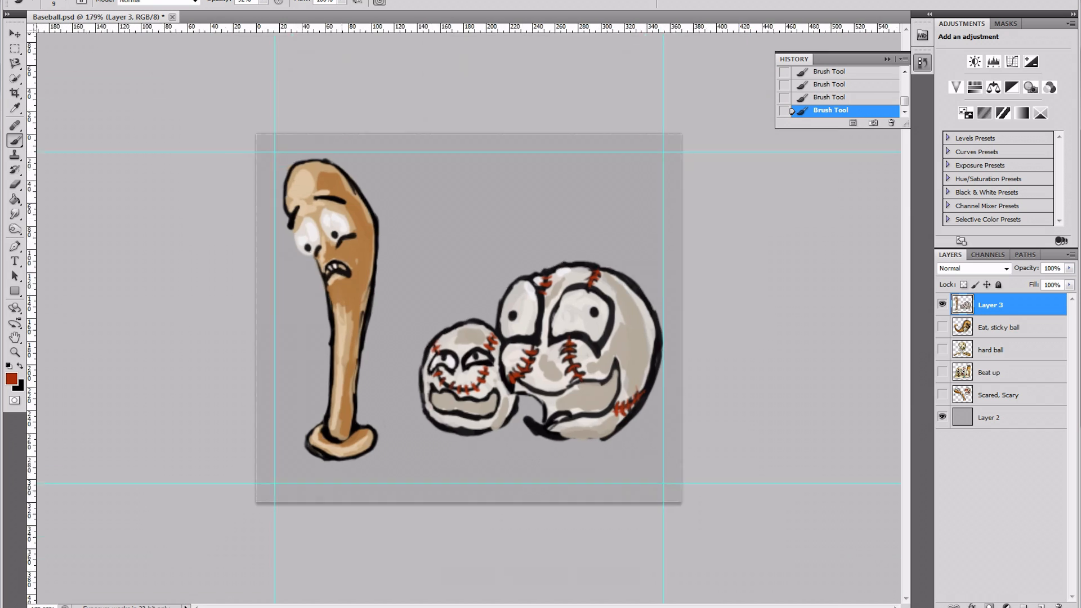
key("ctrl+t")
mouse_move(299, 451)
left_mouse_down()
mouse_move(230, 506)
mouse_move(292, 456)
left_mouse_up()
key("Return")
key("alt+f")
key("Escape")
- Erase the rough outer edge of the outline along the right side and top of the bat's head
scroll(452, 351, "up", 3)
scroll(468, 318, "right", 2)
scroll(468, 318, "down", 1)
key("e")
key("alt+e")
key("Escape")
left_click_drag(340, 182, 340, 195)
left_click_drag(274, 107, 260, 107)
- Paint a strip of sampled tan down the inner right edge of the bat
key("v")
key("b")
left_click(326, 290, "alt")
left_click_drag(321, 189, 318, 337)
left_click_drag(319, 337, 315, 359)
left_click_drag(315, 358, 312, 393)
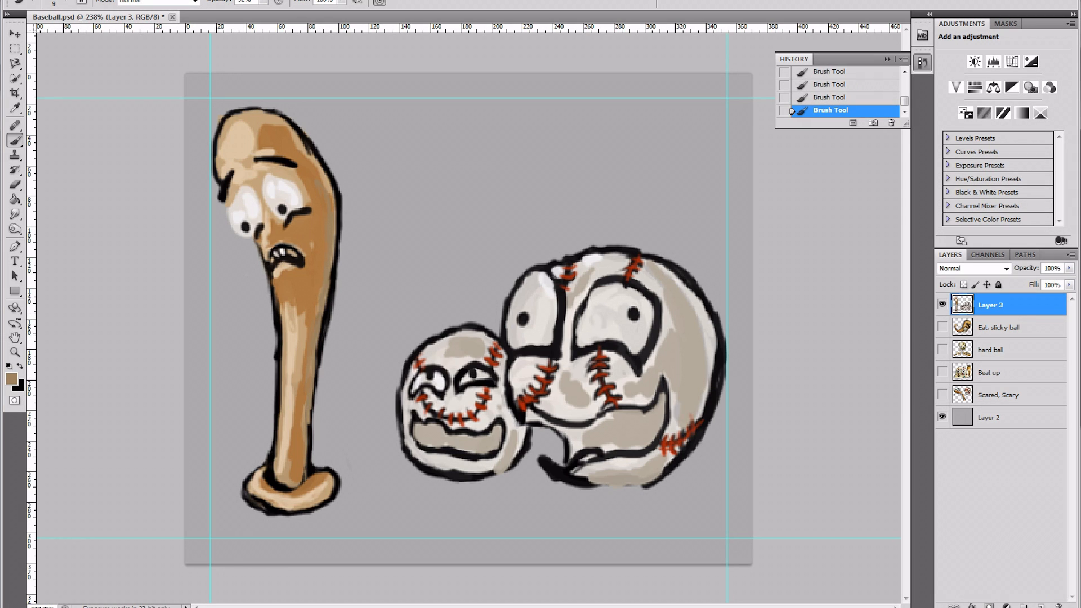
- Refine the bat's knob and lower handle with sampled colour, evening out the shading and outline
mouse_move(294, 510)
left_mouse_down()
mouse_move(265, 507)
mouse_move(258, 485)
left_mouse_up()
left_click(305, 473, "alt")
left_click_drag(330, 489, 307, 504)
left_click_drag(306, 372, 302, 478)
- Thin the black outlines around the large ball's eyes and the small ball's right eye with sampled off-white
left_click(544, 325, "alt")
mouse_move(554, 316)
left_mouse_down()
mouse_move(554, 344)
mouse_move(518, 355)
left_mouse_up()
mouse_move(605, 352)
left_mouse_down()
mouse_move(629, 363)
mouse_move(653, 313)
mouse_move(580, 348)
left_mouse_up()
mouse_move(547, 280)
left_mouse_down()
mouse_move(554, 316)
mouse_move(510, 341)
left_mouse_up()
left_click(503, 464, "alt")
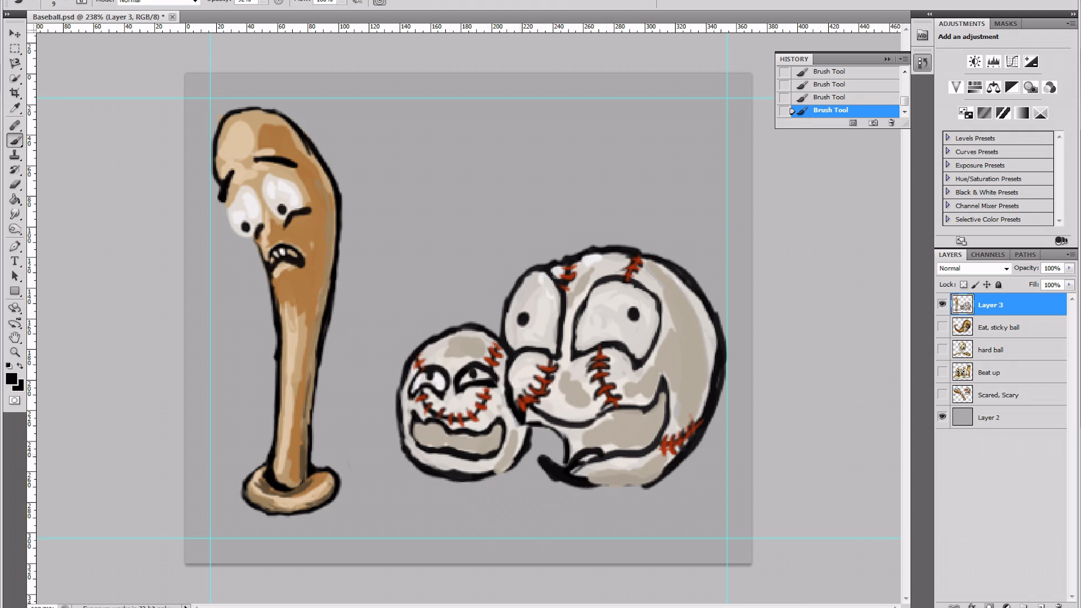
left_click(457, 376, "alt")
mouse_move(460, 375)
left_mouse_down()
mouse_move(485, 382)
mouse_move(477, 370)
left_mouse_up()
- Draw upper and lower rows of teeth in the small ball's mouth in sampled black
left_click(573, 466, "alt")
mouse_move(503, 434)
left_mouse_down()
mouse_move(418, 433)
mouse_move(418, 420)
left_mouse_up()
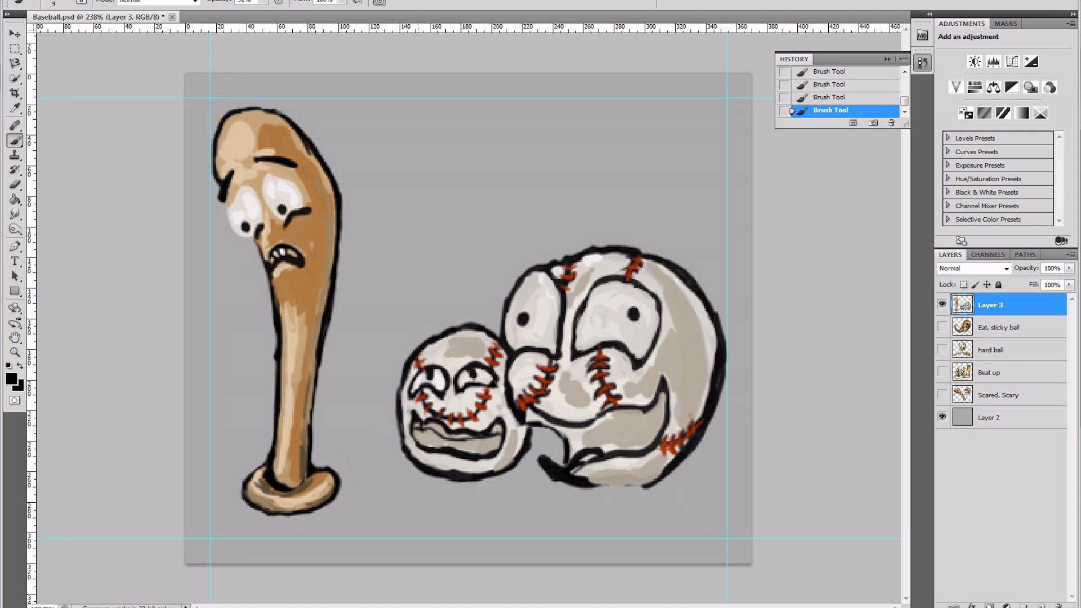
mouse_move(499, 448)
left_mouse_down()
mouse_move(428, 440)
mouse_move(498, 448)
left_mouse_up()
- Paint a lower row of teeth in the large ball's mouth and separate them with black lines
left_click(604, 447, "alt")
left_click_drag(600, 455, 572, 457)
left_click(567, 467, "alt")
mouse_move(659, 428)
left_mouse_down()
mouse_move(552, 458)
mouse_move(593, 458)
left_mouse_up()
left_click_drag(613, 443, 613, 451)
left_click_drag(631, 442, 642, 451)
mouse_move(652, 432)
left_mouse_down()
mouse_move(652, 441)
mouse_move(591, 449)
left_mouse_up()
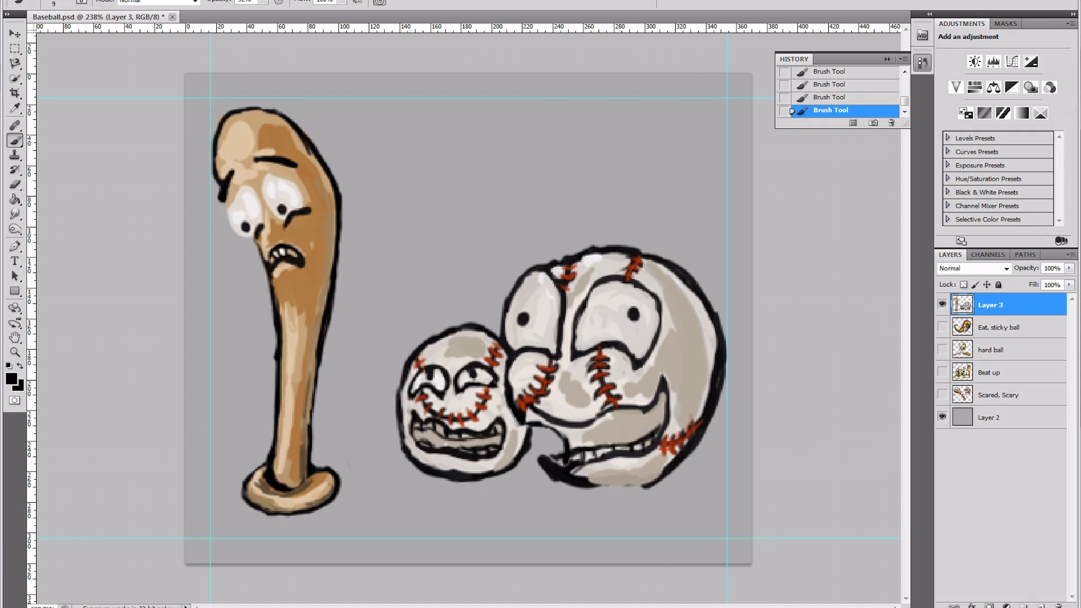
- Paint an upper row of teeth in the large ball's mouth, outlined in black
left_click_drag(663, 405, 596, 418)
mouse_move(630, 409)
left_mouse_down()
mouse_move(531, 420)
mouse_move(569, 424)
left_mouse_up()
left_click(592, 429, "alt")
left_click(530, 415, "alt")
left_click_drag(555, 415, 555, 422)
left_click_drag(545, 417, 594, 415)
left_click(441, 421, "alt")
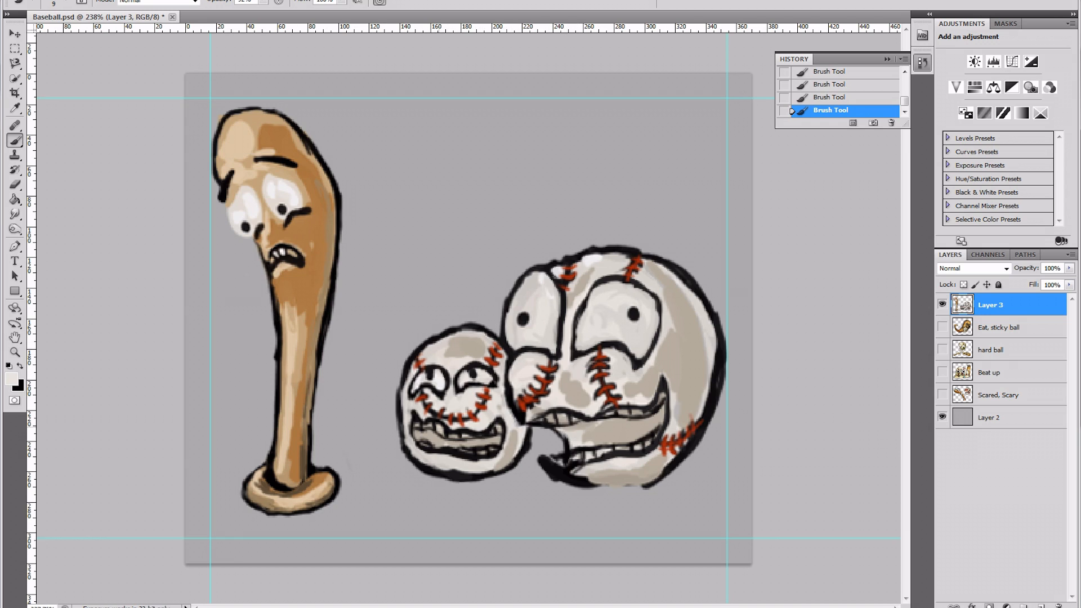
- Blend the shading on the small ball's forehead and around its mouth with the Smudge tool
left_click(14, 214)
mouse_move(444, 372)
left_mouse_down()
mouse_move(459, 373)
mouse_move(450, 353)
left_mouse_up()
left_click_drag(446, 345, 461, 355)
left_click_drag(451, 343, 462, 361)
mouse_move(410, 424)
left_mouse_down()
mouse_move(408, 450)
mouse_move(457, 472)
mouse_move(496, 462)
mouse_move(514, 421)
left_mouse_up()
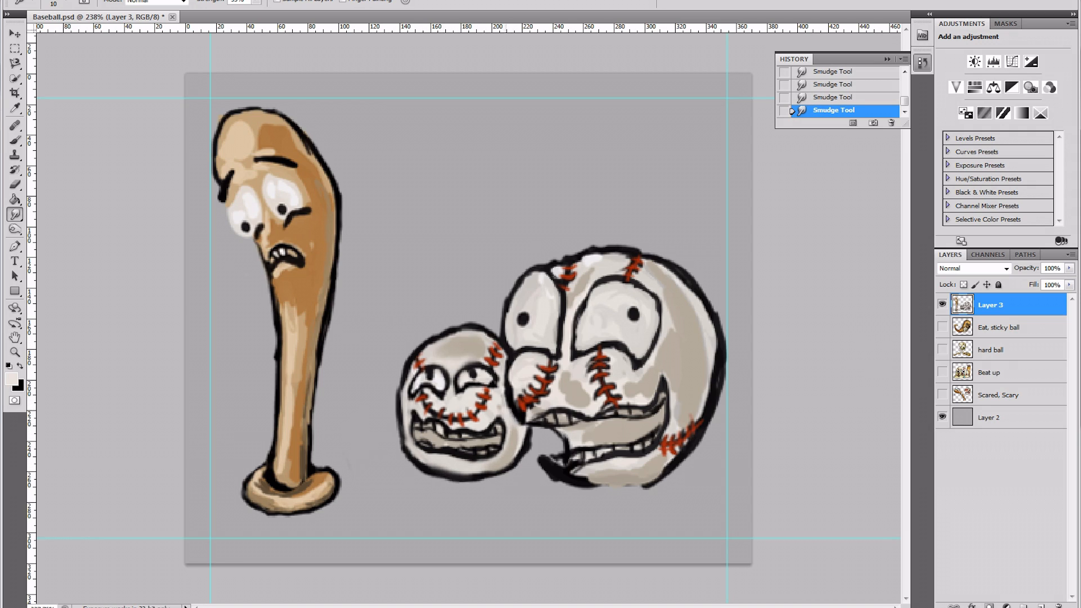
- Smudge the brown shading smooth on the bat's head, handle and knob
left_click_drag(268, 121, 264, 147)
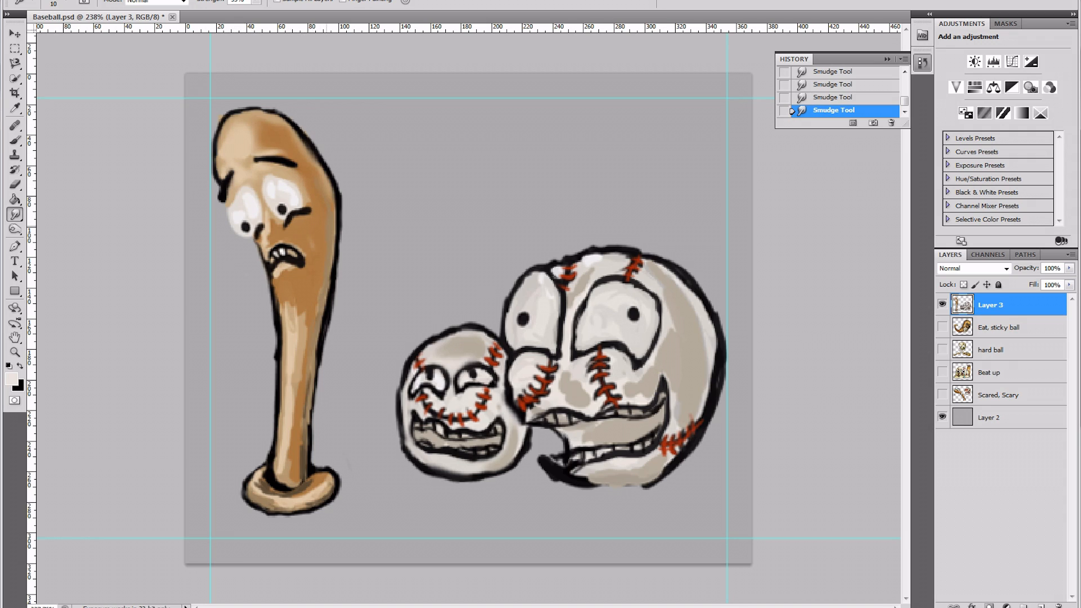
left_click_drag(316, 348, 308, 421)
left_click_drag(282, 341, 277, 382)
mouse_move(285, 462)
left_mouse_down()
mouse_move(293, 485)
mouse_move(274, 505)
mouse_move(277, 481)
left_mouse_up()
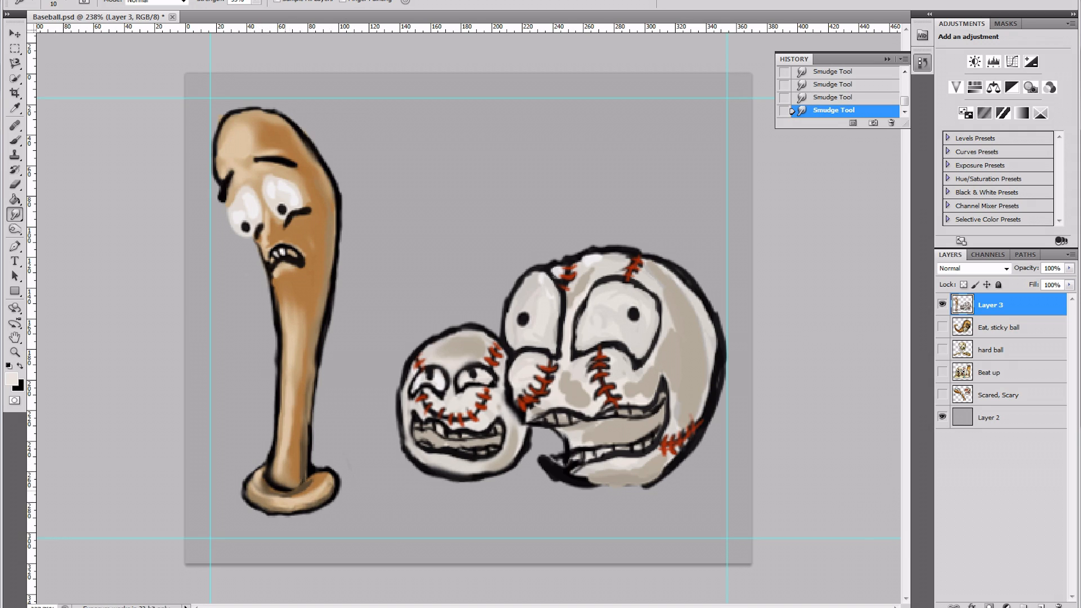
mouse_move(317, 365)
left_mouse_down()
mouse_move(322, 311)
mouse_move(321, 361)
left_mouse_up()
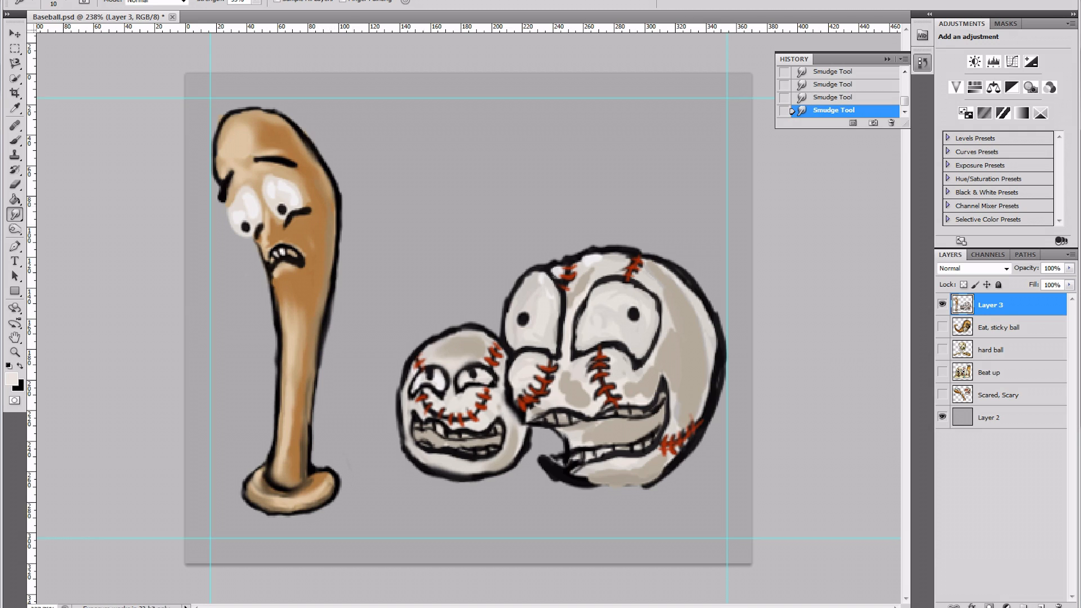
- Smudge the small ball's right edge and the large ball's underside, and paint a black outline beneath the large ball
left_click_drag(523, 430, 522, 446)
mouse_move(670, 459)
left_mouse_down()
mouse_move(625, 490)
mouse_move(587, 491)
left_mouse_up()
key("b")
left_click(619, 491, "alt")
mouse_move(631, 491)
left_mouse_down()
mouse_move(583, 489)
mouse_move(594, 487)
left_mouse_up()
left_click(619, 479, "alt")
- Hide the grey background on Layer 2 and reinforce the large ball's right outline in black
left_click(15, 214)
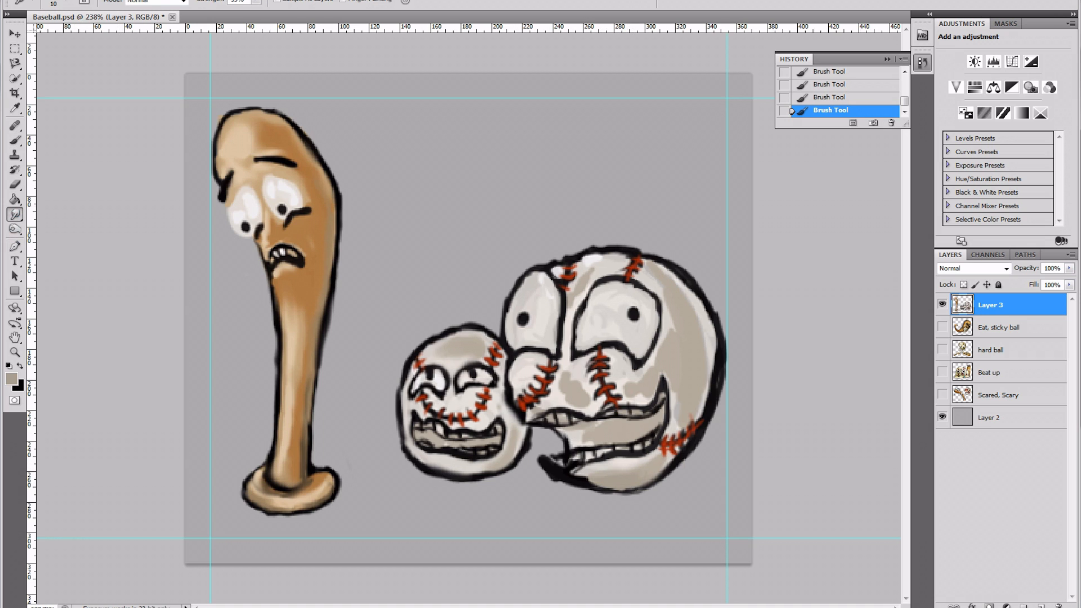
left_click(942, 417)
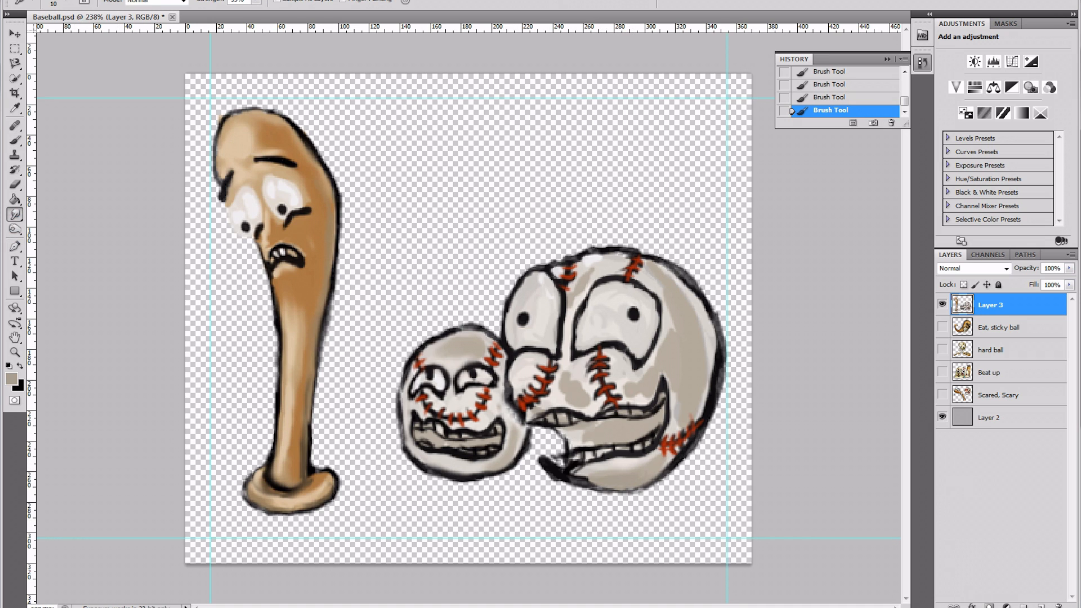
left_click(942, 416)
key("b")
key("x")
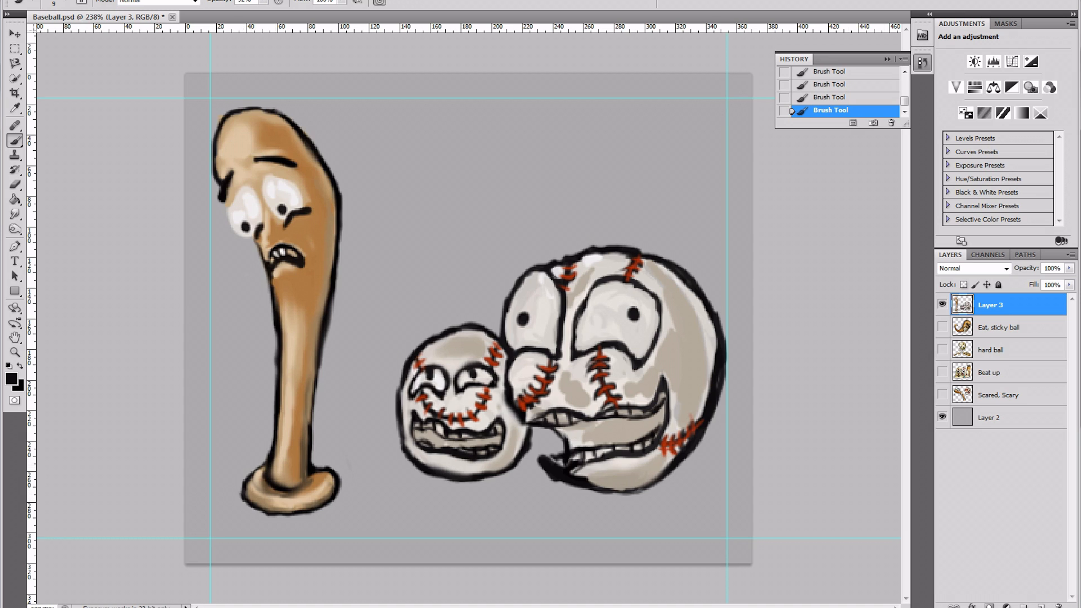
left_click(942, 416)
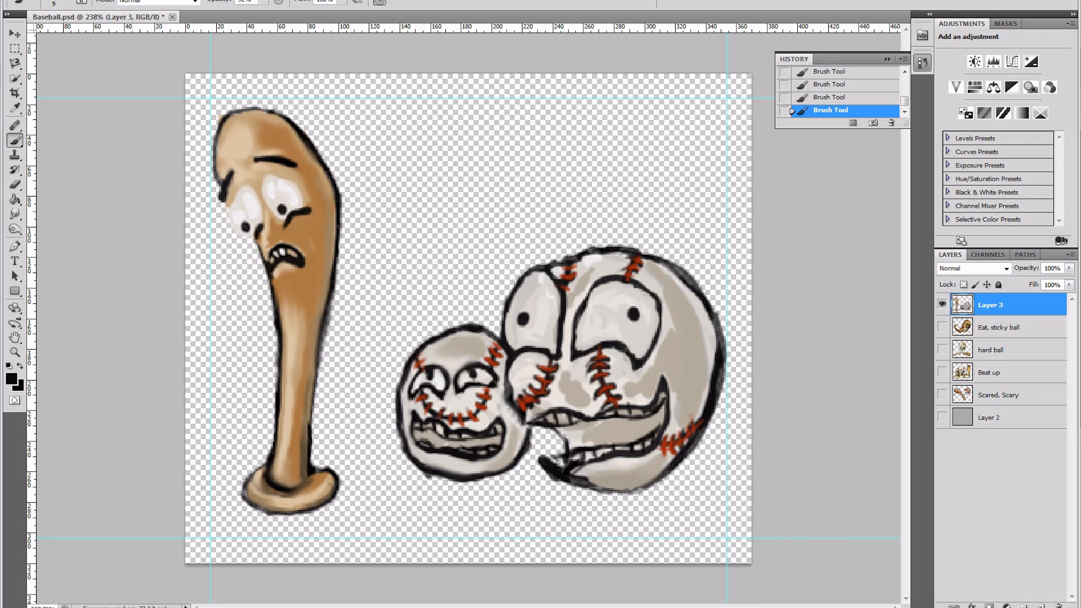
left_click_drag(726, 397, 724, 348)
- Build up a thicker black outline along the left side of the bat's head and clean its edge
mouse_move(224, 114)
left_mouse_down()
mouse_move(212, 160)
mouse_move(221, 181)
left_mouse_up()
mouse_move(215, 125)
left_mouse_down()
mouse_move(220, 177)
mouse_move(210, 135)
mouse_move(213, 166)
left_mouse_up()
key("r")
key("e")
key("b")
left_click_drag(220, 121, 211, 157)
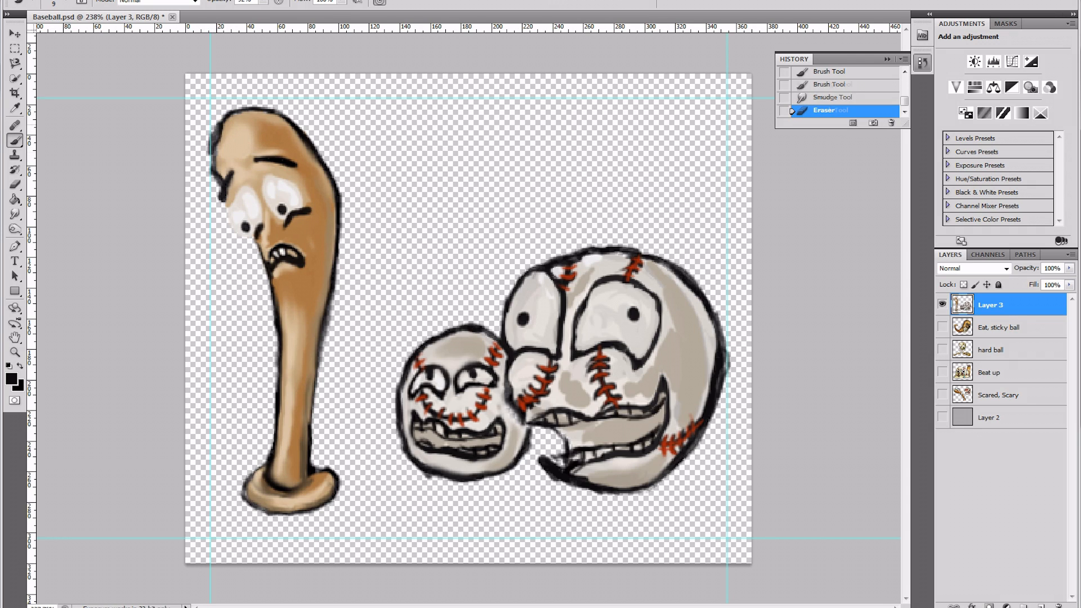
- Refine the left outline of the bat's head into a thinner line using sampled black and tan
left_click(276, 159, "alt")
left_click_drag(219, 121, 210, 141)
left_click_drag(217, 125, 210, 150)
mouse_move(212, 138)
left_mouse_down()
mouse_move(213, 172)
mouse_move(221, 125)
left_mouse_up()
left_click(225, 126, "alt")
left_click(271, 160, "alt")
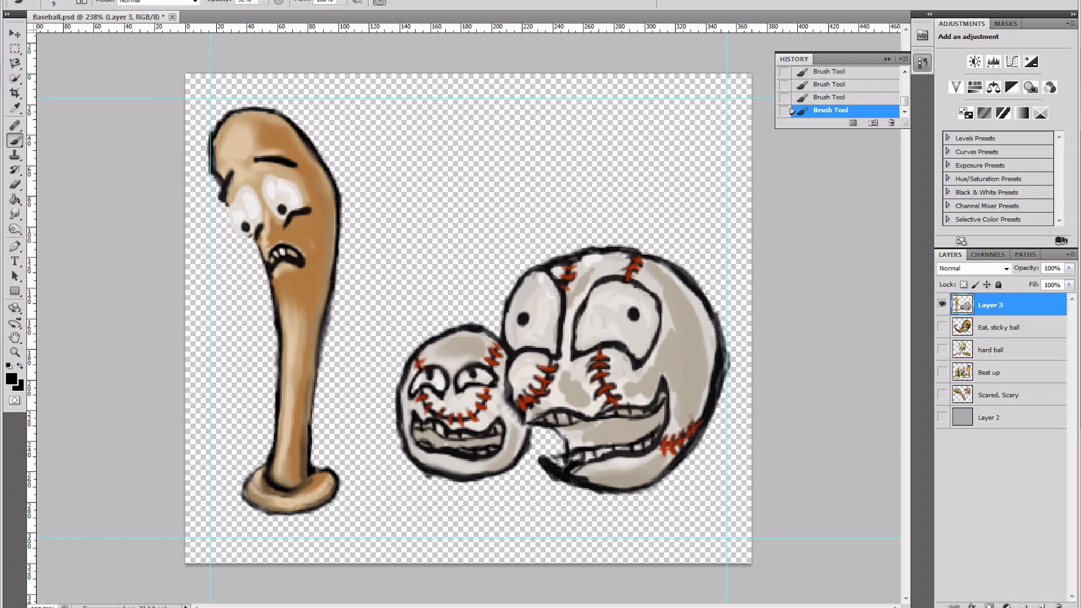
- Outline both of the bat's eyes in black and paint a pale rim inside the large ball's right edge
mouse_move(237, 232)
left_mouse_down()
mouse_move(228, 198)
mouse_move(262, 223)
mouse_move(264, 175)
mouse_move(270, 213)
left_mouse_up()
left_click(273, 208, "alt")
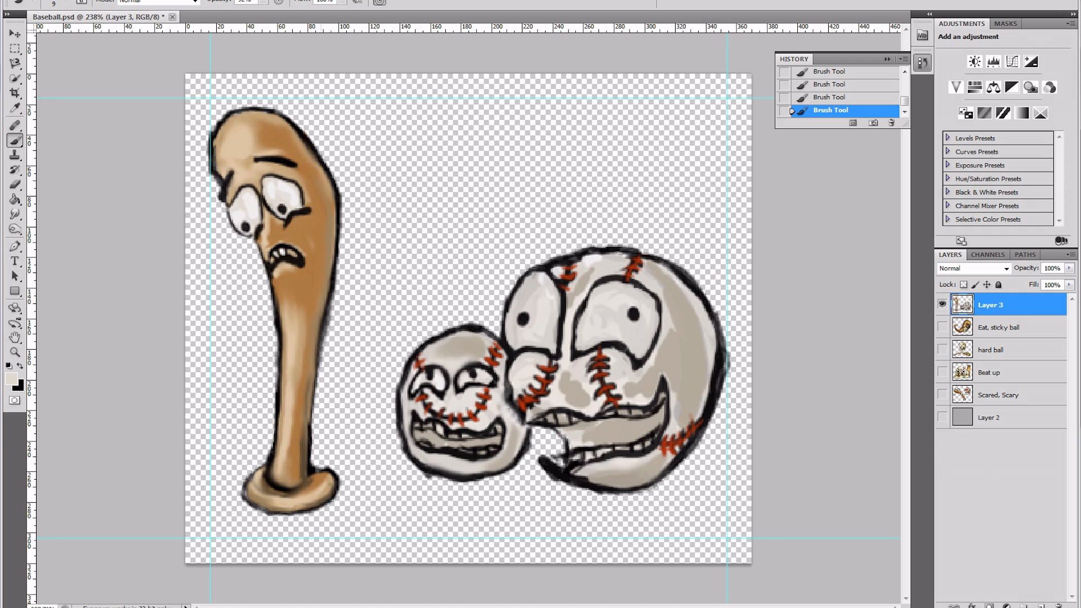
left_click(300, 208, "alt")
left_click(710, 336, "alt")
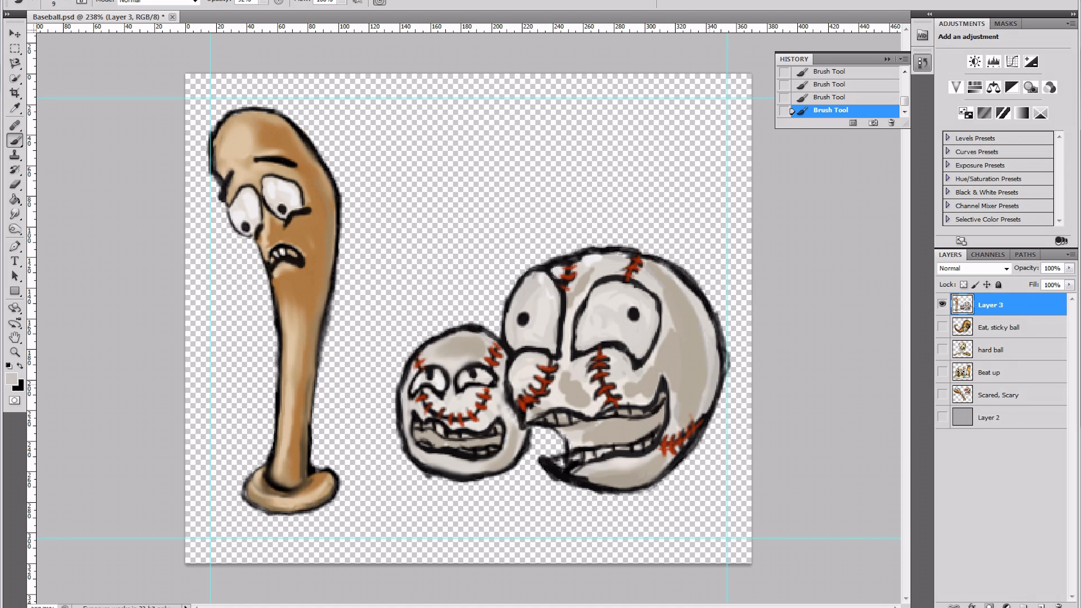
- Show Layer 2 again and erase the stray outline bump at the small ball's lower left
left_click(941, 417)
key("e")
left_click(425, 474)
left_click(425, 476)
left_click(425, 475)
- Fill the large ball's black lower lip tip with sampled off-white and redraw its outline
key("b")
left_click(584, 472, "alt")
mouse_move(573, 470)
left_mouse_down()
mouse_move(562, 469)
mouse_move(589, 478)
mouse_move(562, 462)
left_mouse_up()
left_click(564, 447, "alt")
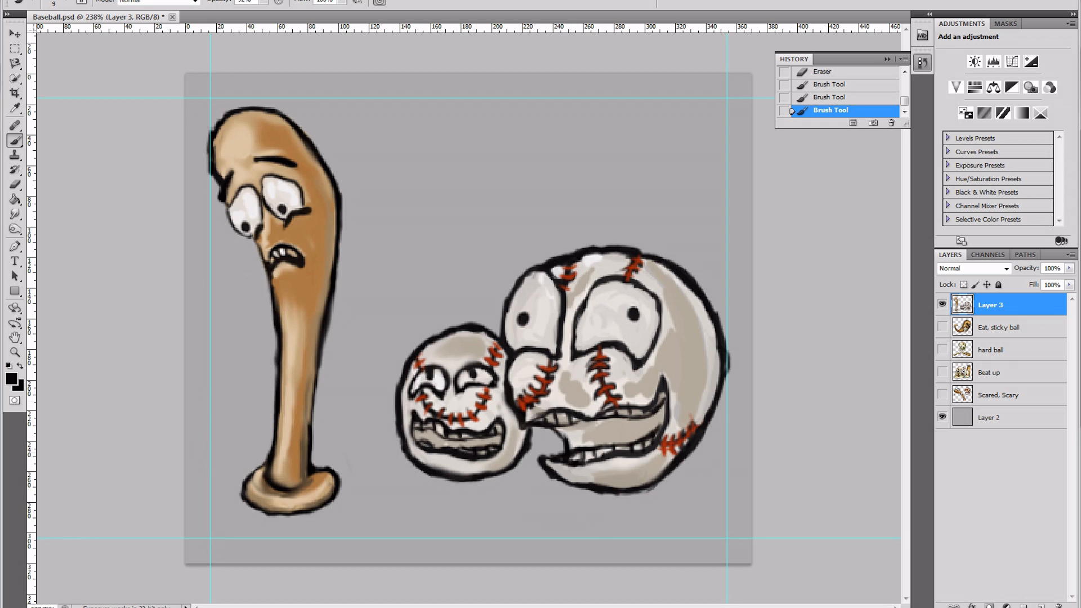
- Smudge the shading smooth on the large ball's right side, forehead, cheeks and nose
left_click(15, 214)
left_click_drag(674, 303, 670, 333)
left_click_drag(715, 366, 711, 321)
left_click_drag(707, 315, 660, 262)
left_click_drag(630, 255, 570, 315)
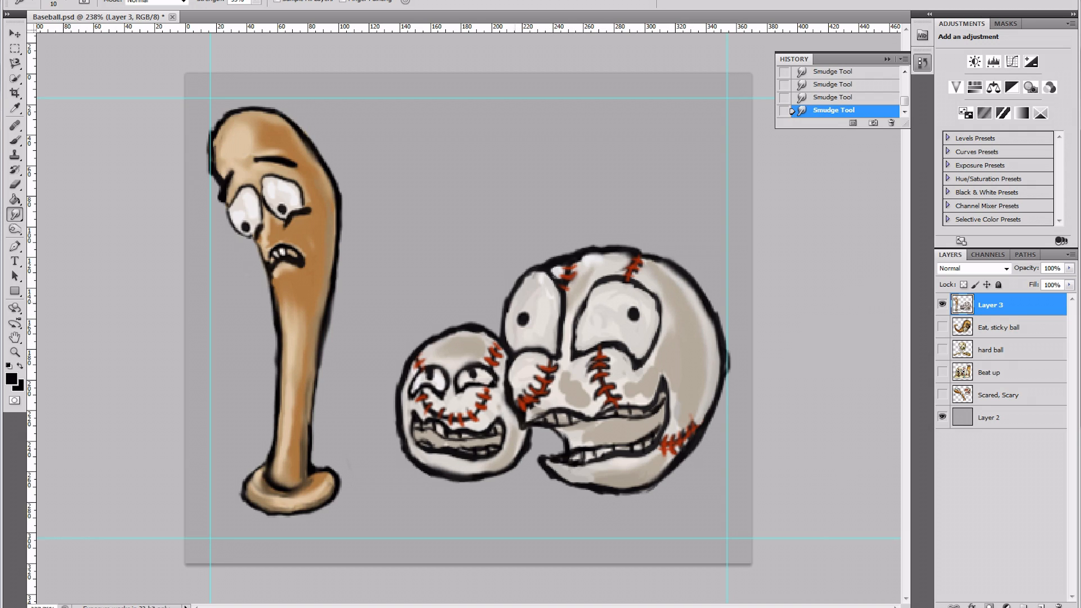
mouse_move(655, 345)
left_mouse_down()
mouse_move(653, 370)
mouse_move(619, 397)
left_mouse_up()
mouse_move(569, 373)
left_mouse_down()
mouse_move(588, 403)
mouse_move(560, 388)
left_mouse_up()
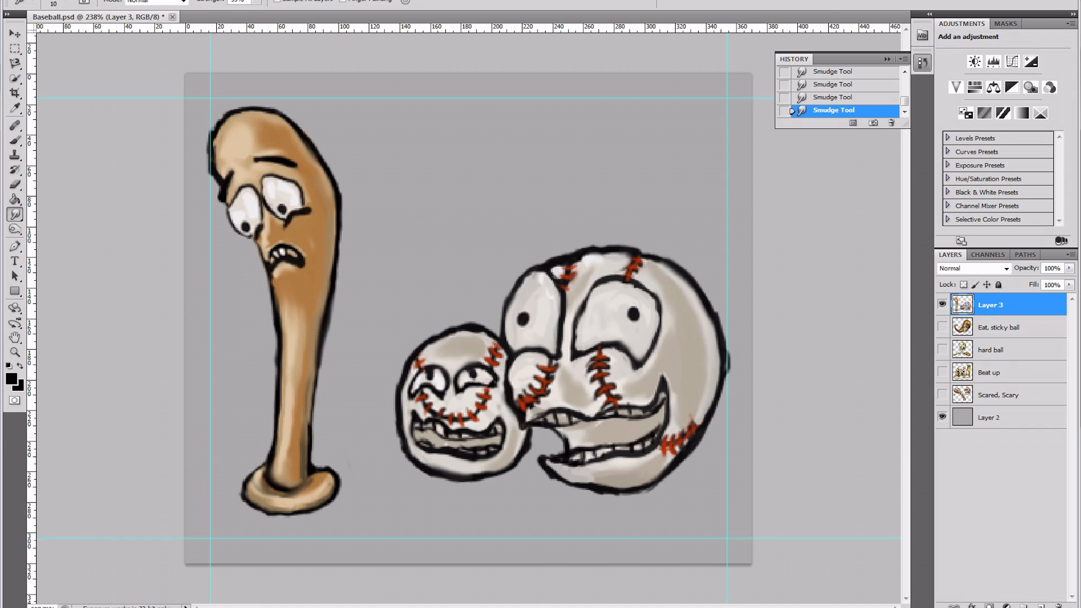
- Thin the inner side of the small ball's left and top outline with sampled off-white
key("b")
left_click(409, 403, "alt")
left_click_drag(402, 404, 405, 440)
mouse_move(403, 390)
left_mouse_down()
mouse_move(409, 367)
mouse_move(443, 336)
left_mouse_up()
left_click_drag(449, 332, 479, 329)
left_click(514, 382, "alt")
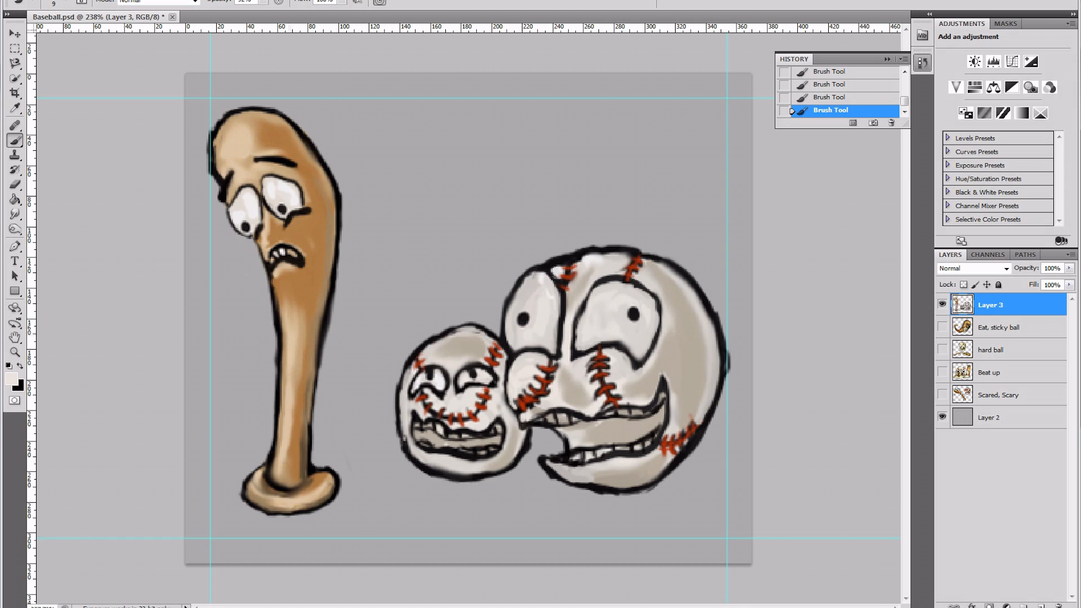
- Set the foreground to a darker olive-beige and paint a curved shadow band down the large ball's right side
left_click(12, 378)
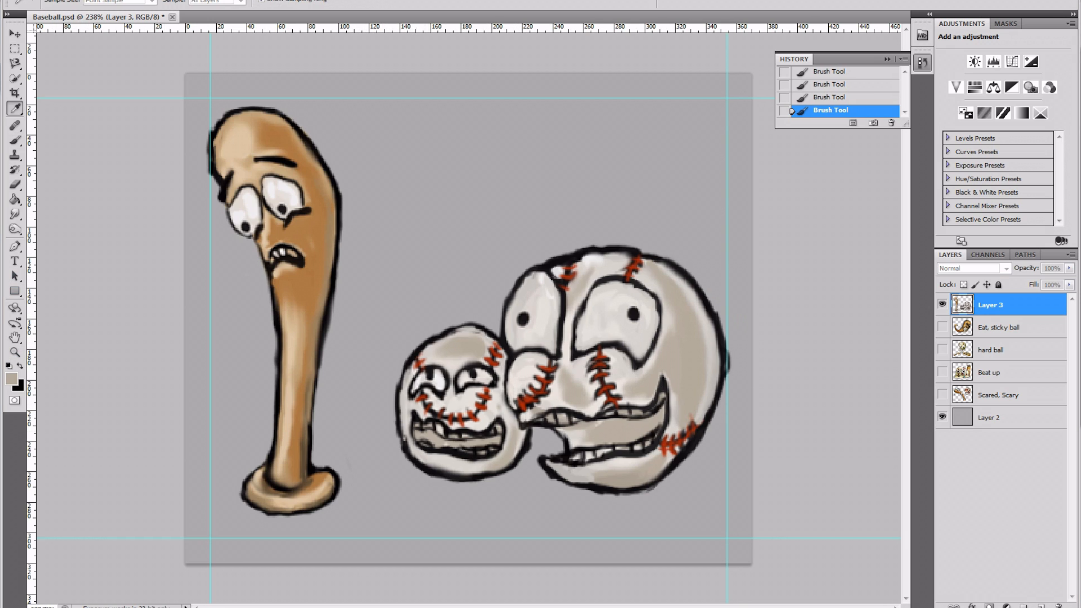
left_click_drag(213, 249, 233, 277)
key("Return")
left_click_drag(670, 284, 698, 416)
left_click_drag(689, 338, 673, 293)
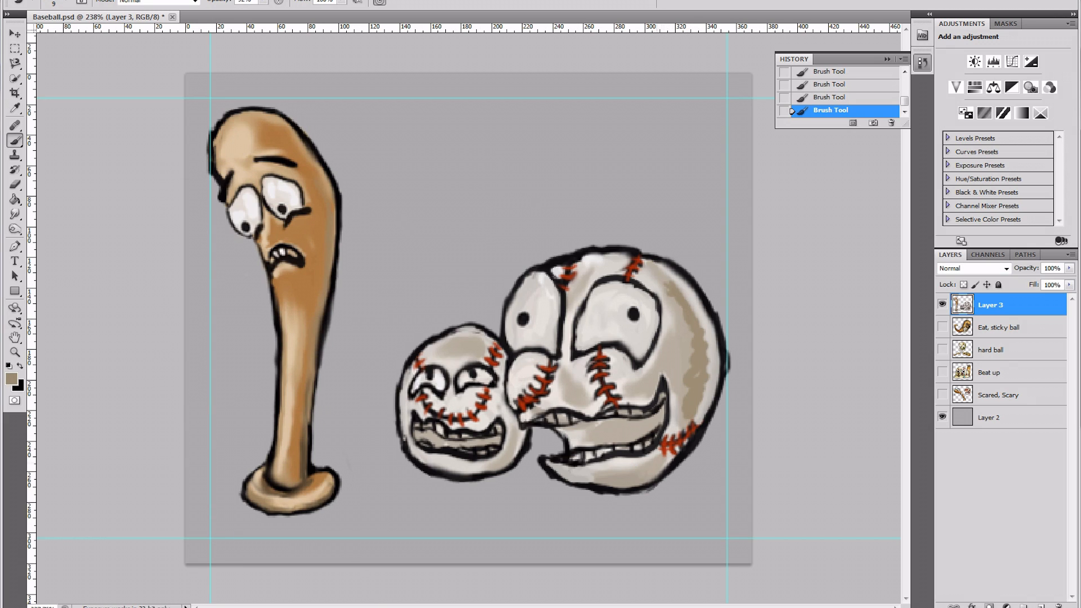
- Paint olive-beige shadow strokes on the large ball's chin, right side, forehead and nose, and on the small ball's lower right
left_click_drag(661, 464, 616, 479)
left_click_drag(709, 339, 708, 382)
left_click_drag(664, 282, 657, 274)
left_click_drag(518, 435, 504, 462)
left_click_drag(569, 384, 571, 392)
left_click_drag(675, 319, 675, 347)
left_click_drag(680, 378, 682, 403)
- Smudge the new shadow strokes on the large ball's right side into the surrounding off-white
key("r")
mouse_move(674, 329)
left_mouse_down()
mouse_move(672, 317)
mouse_move(699, 408)
left_mouse_up()
left_click_drag(712, 321, 698, 346)
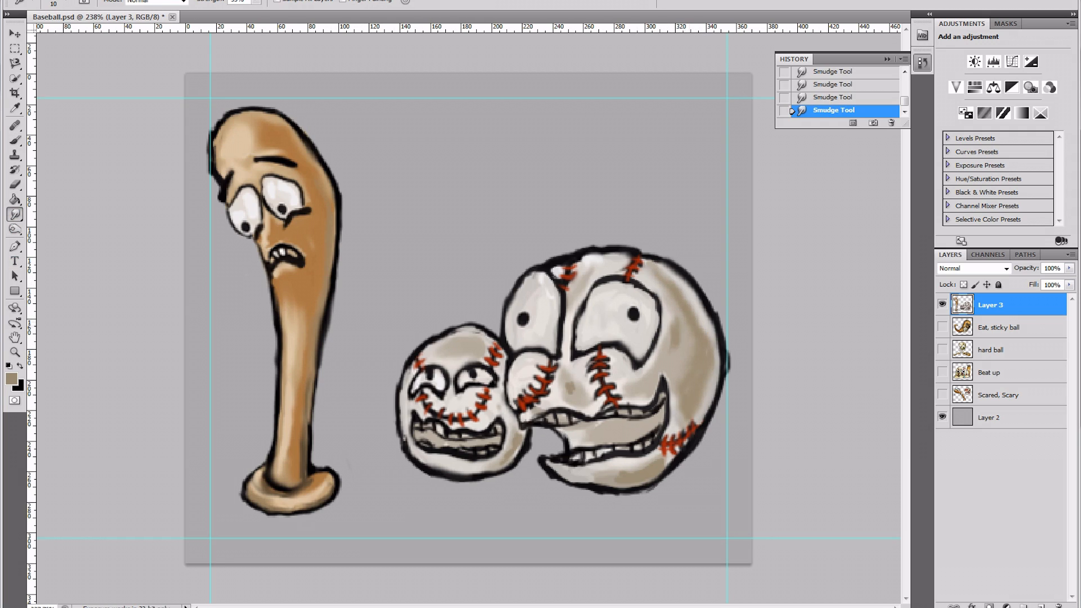
- Burn the large ball's right and lower shading and the inside of both balls' mouths darker
left_click(15, 229)
left_click(51, 242)
mouse_move(704, 293)
left_mouse_down()
mouse_move(714, 352)
mouse_move(619, 483)
left_mouse_up()
mouse_move(618, 429)
left_mouse_down()
mouse_move(582, 435)
mouse_move(655, 419)
mouse_move(591, 434)
left_mouse_up()
left_click_drag(484, 440, 447, 436)
- Dodge highlights onto the small ball's face, the large ball's left side, and the bat's forehead and knob
right_click(15, 229)
left_click(56, 228)
left_click(434, 368)
left_click_drag(547, 321, 549, 372)
left_click_drag(242, 135, 239, 163)
left_click_drag(250, 491, 277, 487)
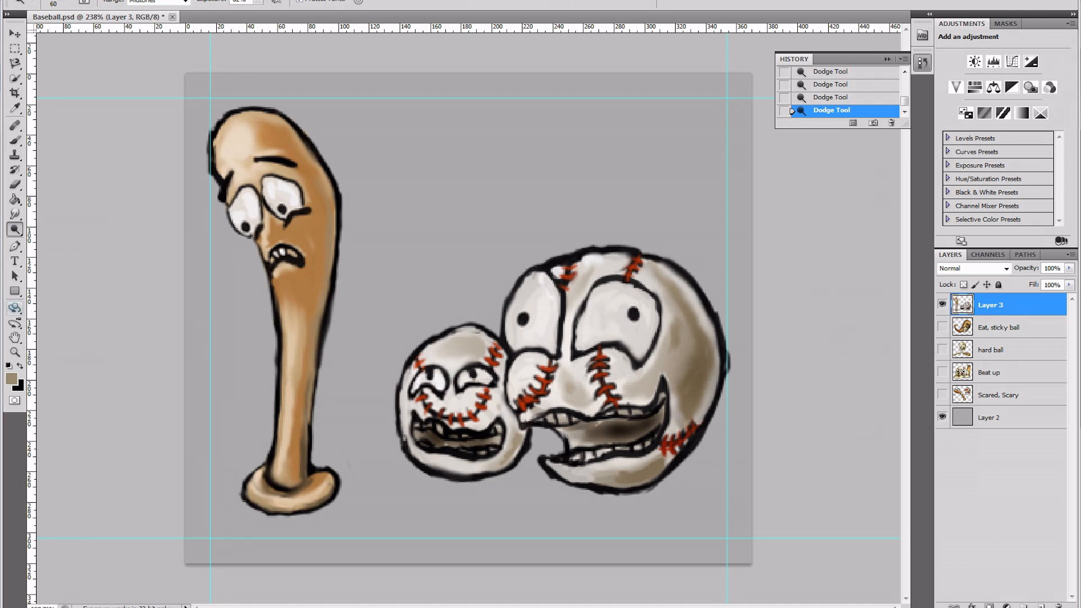
- Erase small spots along the outer edge of the large ball's bottom outline
key("e")
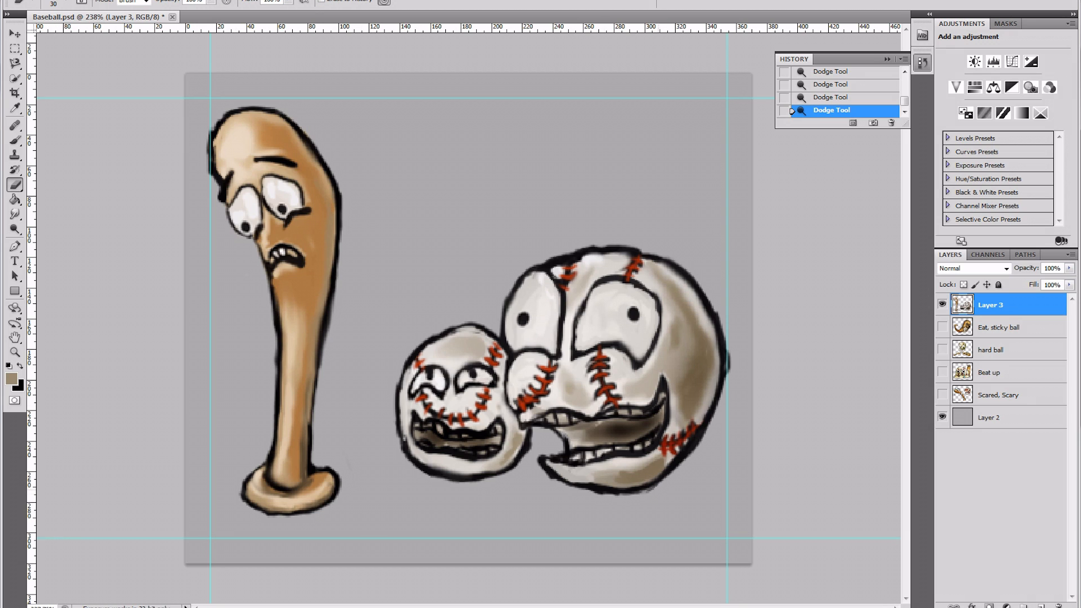
left_click(599, 493)
left_click(600, 494)
- Set the foreground to white and paint highlights on the bat's eyes, pupils and teeth
key("b")
left_click(11, 379)
left_click(194, 200)
key("Return")
left_click(246, 196)
left_click(246, 199)
left_click(236, 214)
left_click(245, 226)
left_click(270, 187)
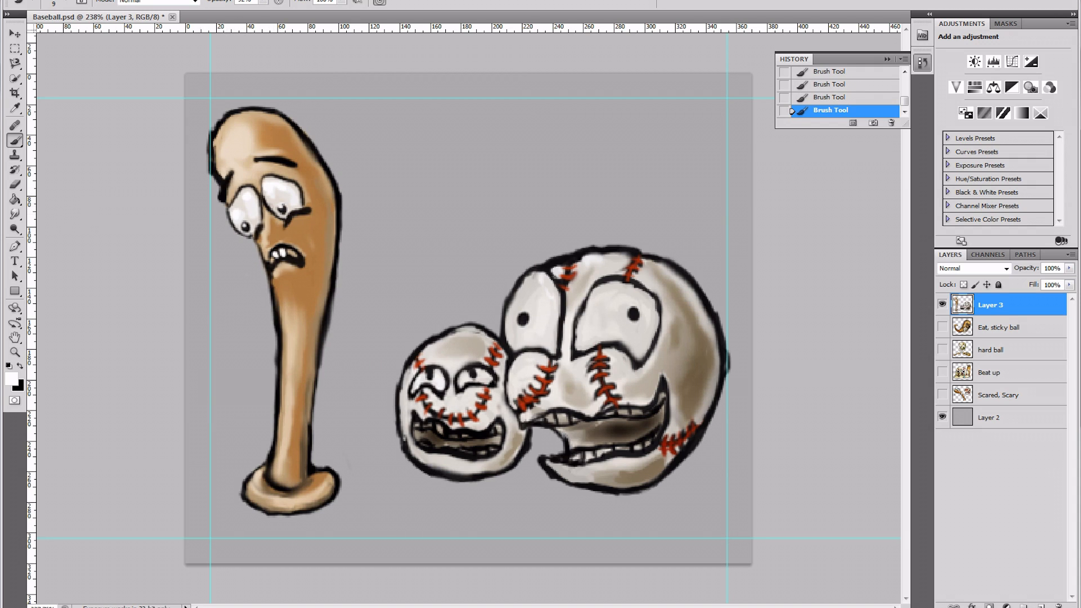
- Paint white highlights on the small ball's eye and forehead and on the large ball's nose and both eyes
left_click(421, 380)
mouse_move(450, 348)
left_mouse_down()
mouse_move(432, 359)
mouse_move(404, 425)
left_mouse_up()
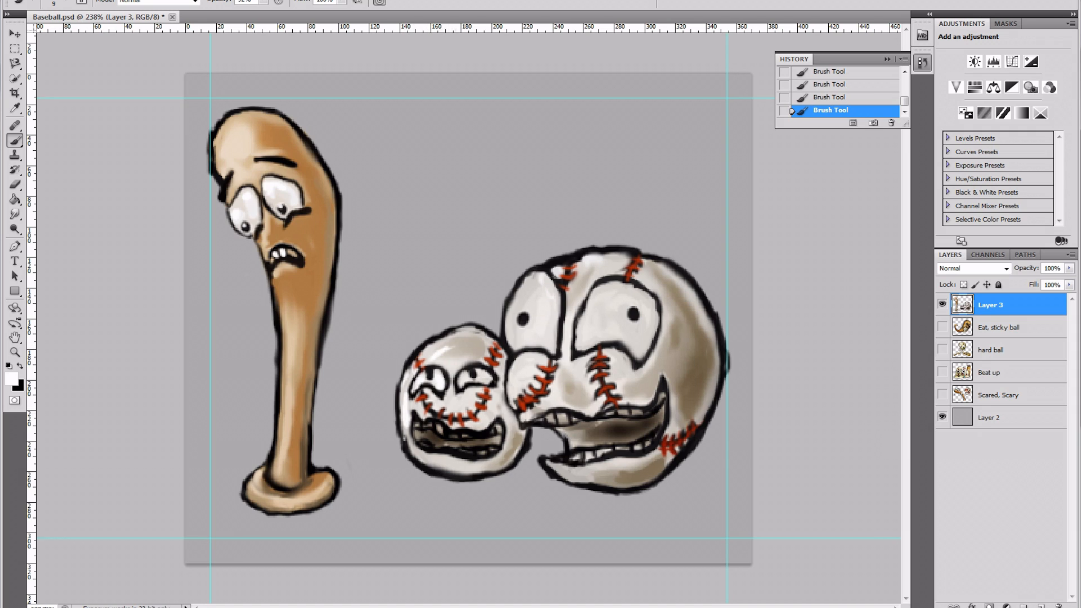
left_click_drag(565, 365, 554, 397)
mouse_move(535, 281)
left_mouse_down()
mouse_move(510, 333)
mouse_move(537, 338)
left_mouse_up()
mouse_move(613, 294)
left_mouse_down()
mouse_move(599, 310)
mouse_move(644, 337)
left_mouse_up()
left_click(588, 326)
left_click_drag(640, 300, 649, 305)
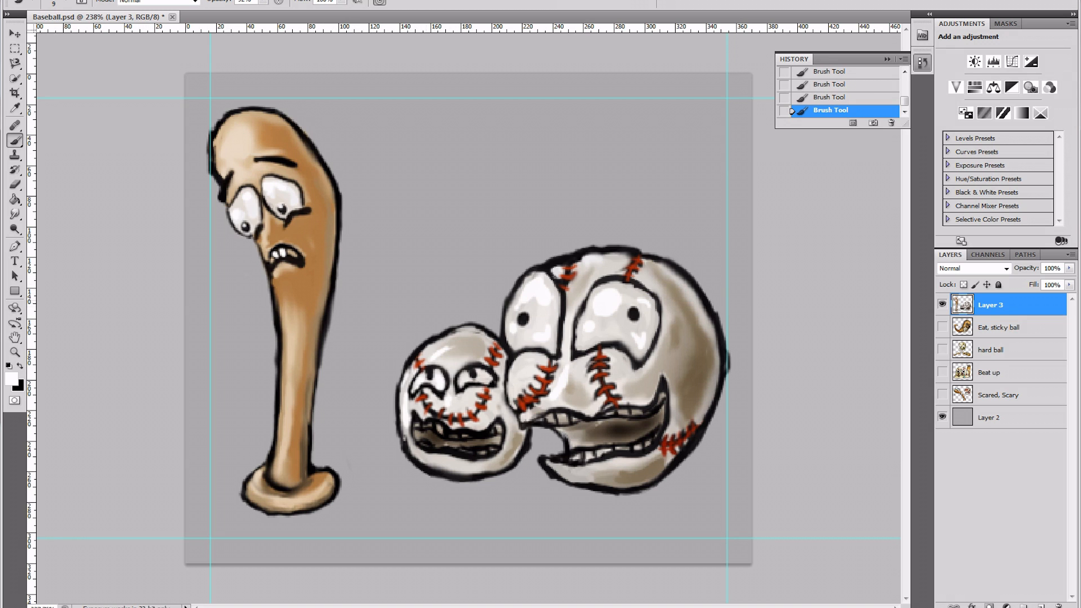
- Apply a Brightness/Contrast adjustment to Layer 3, leaving brightness at 0 and changing the contrast
left_click(942, 305)
left_click(942, 304)
left_click(88, 1)
mouse_move(110, 10)
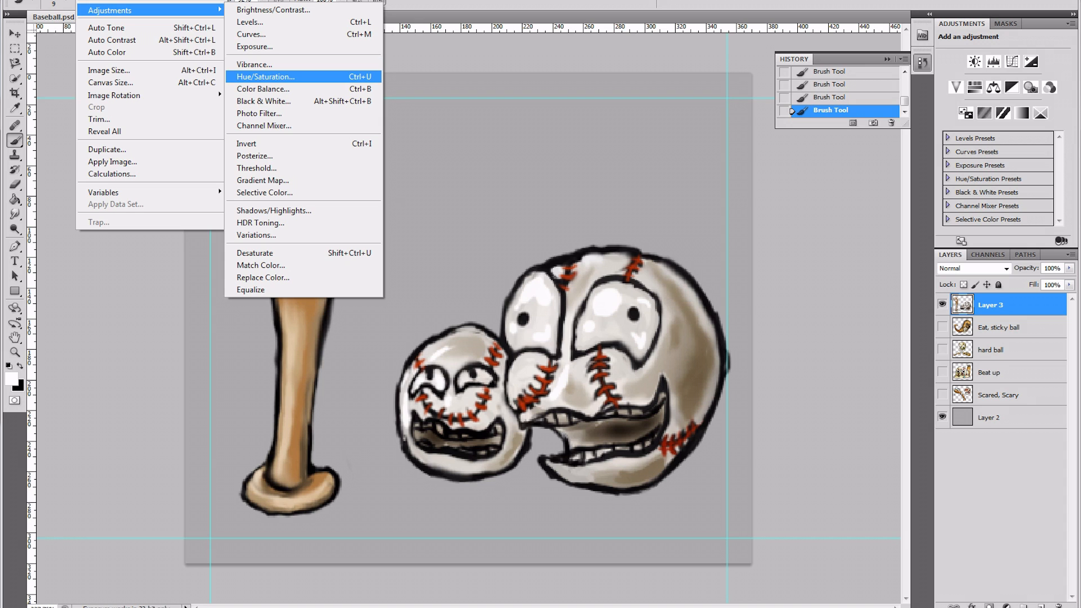
left_click(273, 10)
key("Tab")
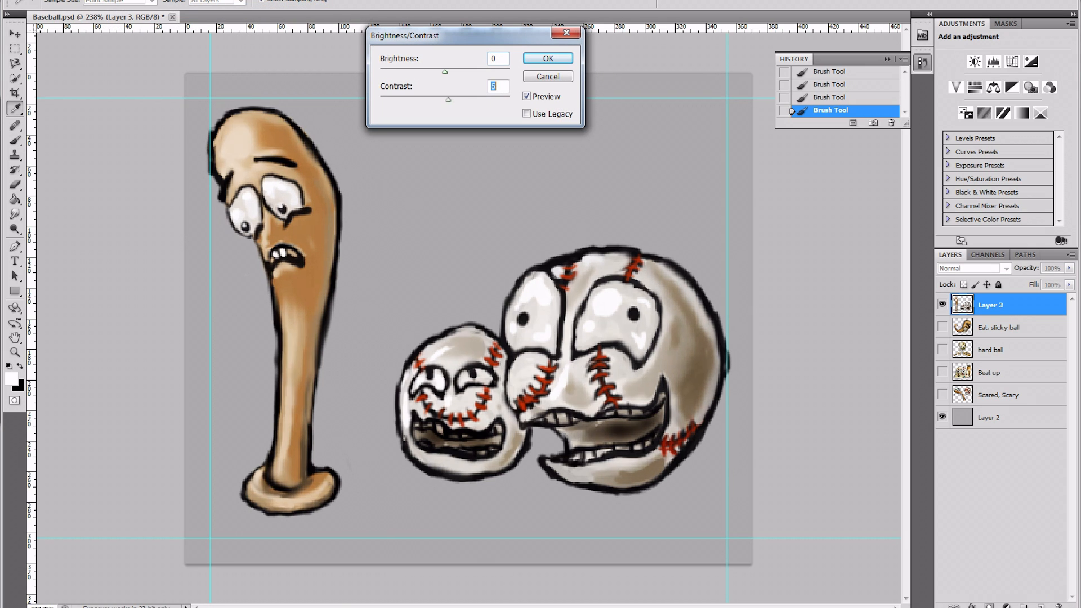
key("Down")
key("Down")
key("Down")
key("Down")
key("Down")
key("Down")
key("Return")
- Apply a Vibrance adjustment to Layer 3 with vibrance +100 and saturation 0
left_click(88, 1)
mouse_move(111, 10)
left_click(273, 64)
mouse_move(824, 238)
left_mouse_down()
mouse_move(883, 238)
mouse_move(823, 237)
left_mouse_up()
left_click_drag(824, 201, 889, 201)
left_click(823, 238)
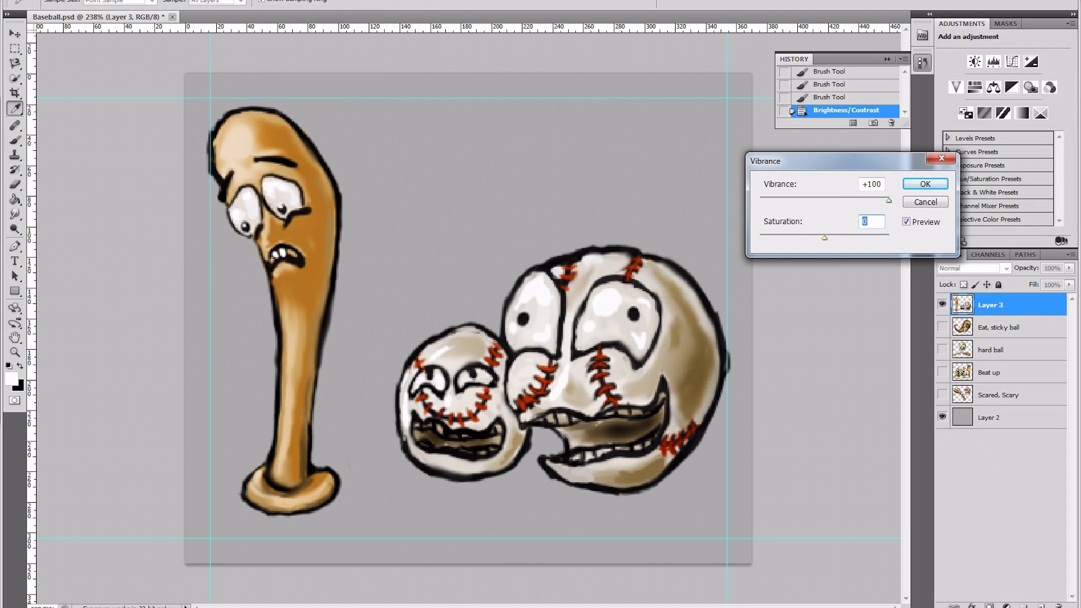
key("Return")
- Paint a dark brown shadow down the bat's right side beside the face and smudge it smooth
left_click(285, 454)
key("b")
left_click_drag(323, 209, 323, 309)
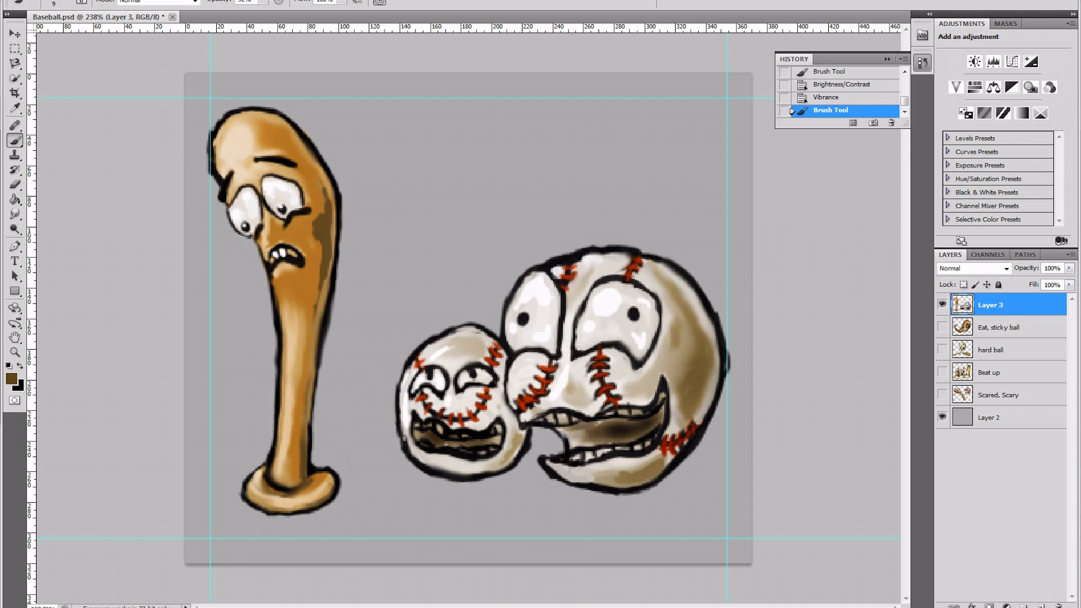
key("r")
left_click_drag(319, 264, 322, 242)
left_click_drag(322, 242, 321, 287)
left_click_drag(321, 287, 320, 304)
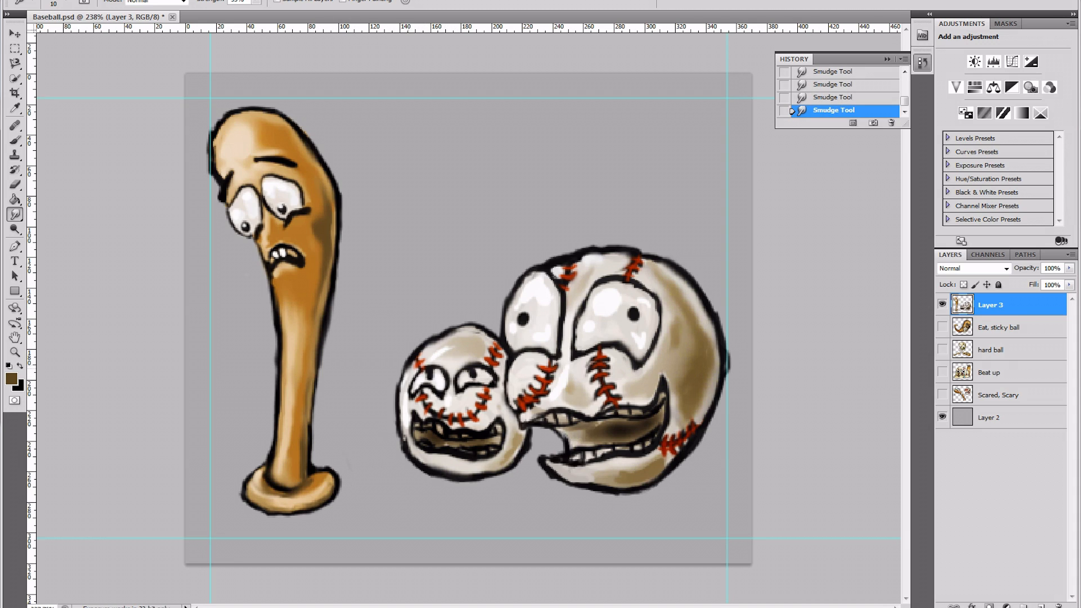
- Sample white from the large ball's eye and whiten its upper row of teeth one by one
key("b")
left_click(539, 290, "alt")
left_click(526, 420)
left_click(532, 420)
left_click(538, 420)
left_click(551, 419)
left_click(608, 413)
left_click(621, 413)
left_click(634, 412)
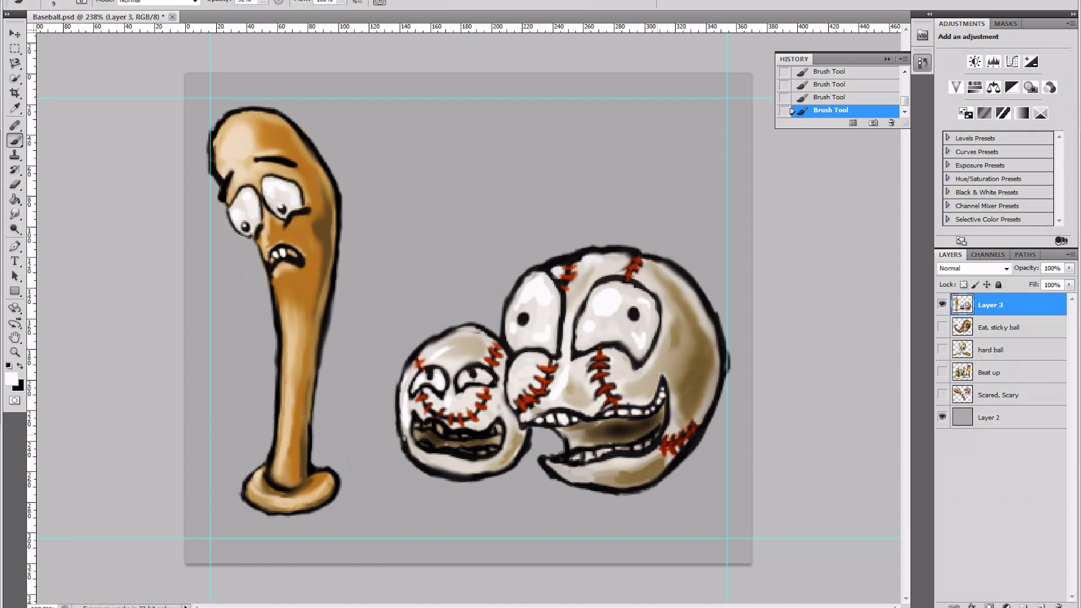
- Whiten the large ball's lower teeth and both rows of the small ball's teeth
left_click(622, 447)
left_click(603, 449)
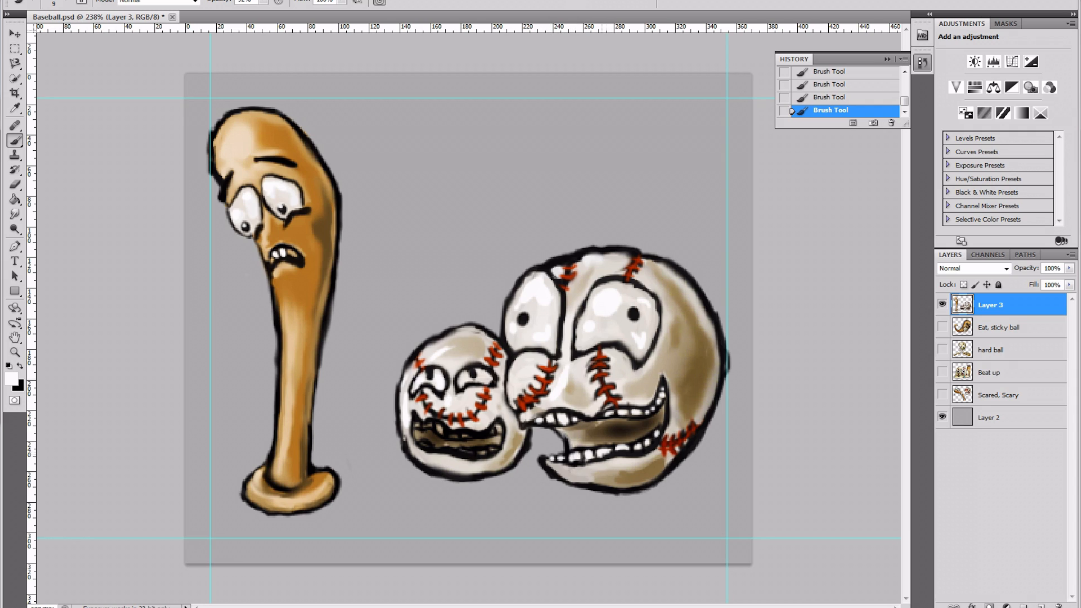
left_click(465, 434)
left_click(453, 435)
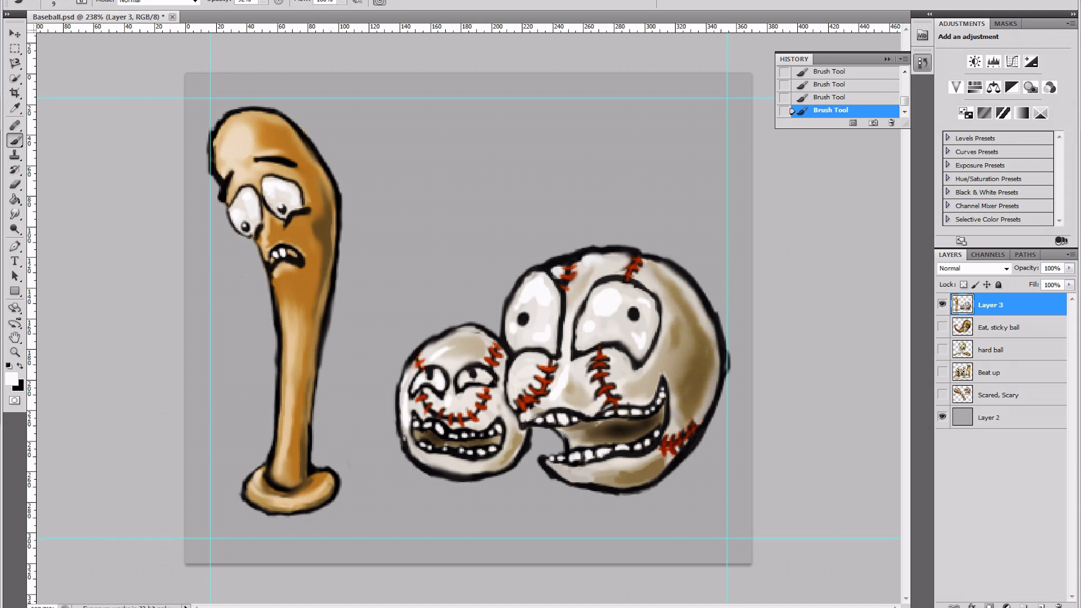
- Touch up the small ball's nose and thin the large ball's top, right and bottom outline with sampled ball colors
left_click(451, 400, "alt")
mouse_move(439, 399)
left_mouse_down()
mouse_move(433, 392)
mouse_move(470, 388)
left_mouse_up()
left_click(574, 279, "alt")
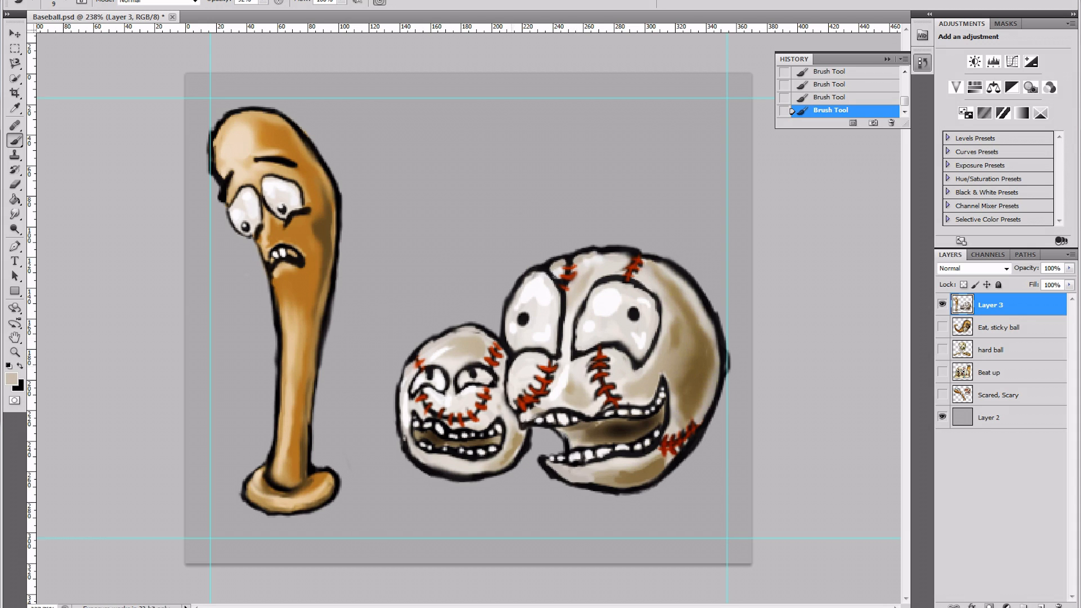
left_click(665, 457, "alt")
mouse_move(686, 443)
left_mouse_down()
mouse_move(647, 482)
mouse_move(591, 486)
left_mouse_up()
mouse_move(717, 396)
left_mouse_down()
mouse_move(707, 419)
mouse_move(721, 356)
mouse_move(712, 413)
left_mouse_up()
left_click(722, 360, "alt")
left_click(709, 397, "alt")
left_click_drag(716, 339, 664, 266)
- Smudge the inner edge of the large ball's outline along its upper right, right and lower side
key("r")
left_click_drag(715, 323, 704, 302)
left_click_drag(703, 302, 692, 289)
mouse_move(727, 353)
left_mouse_down()
mouse_move(711, 403)
mouse_move(653, 480)
left_mouse_up()
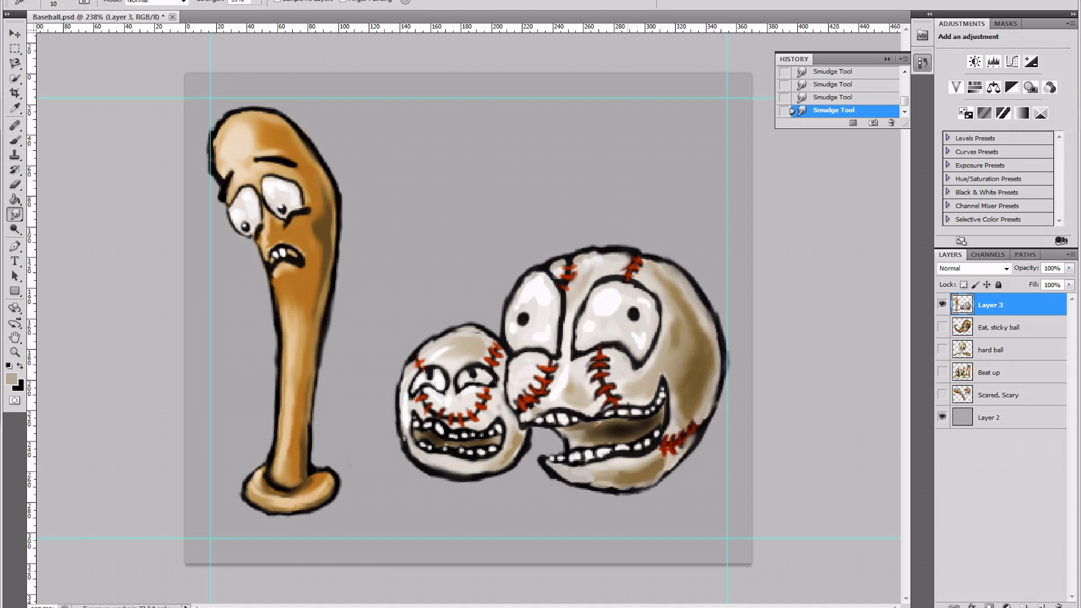
- Soften the small ball's face with the Blur tool using an 80 px brush
left_click(15, 214)
left_click(48, 212)
mouse_move(489, 335)
left_mouse_down()
mouse_move(470, 329)
mouse_move(425, 456)
left_mouse_up()
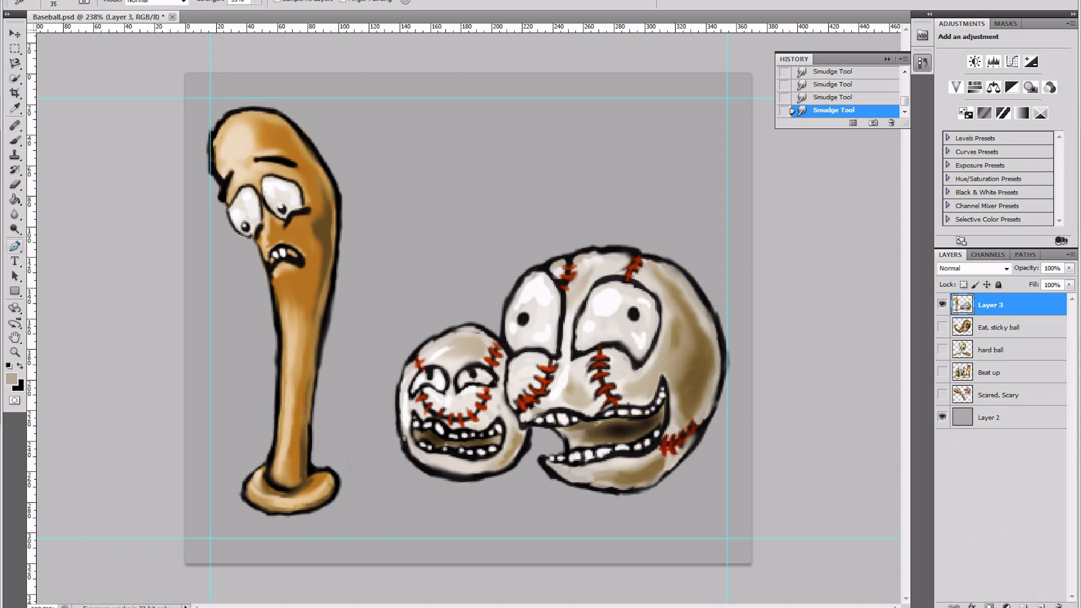
left_click(14, 215)
left_click(48, 213)
mouse_move(489, 332)
left_mouse_down()
mouse_move(410, 445)
mouse_move(414, 473)
left_mouse_up()
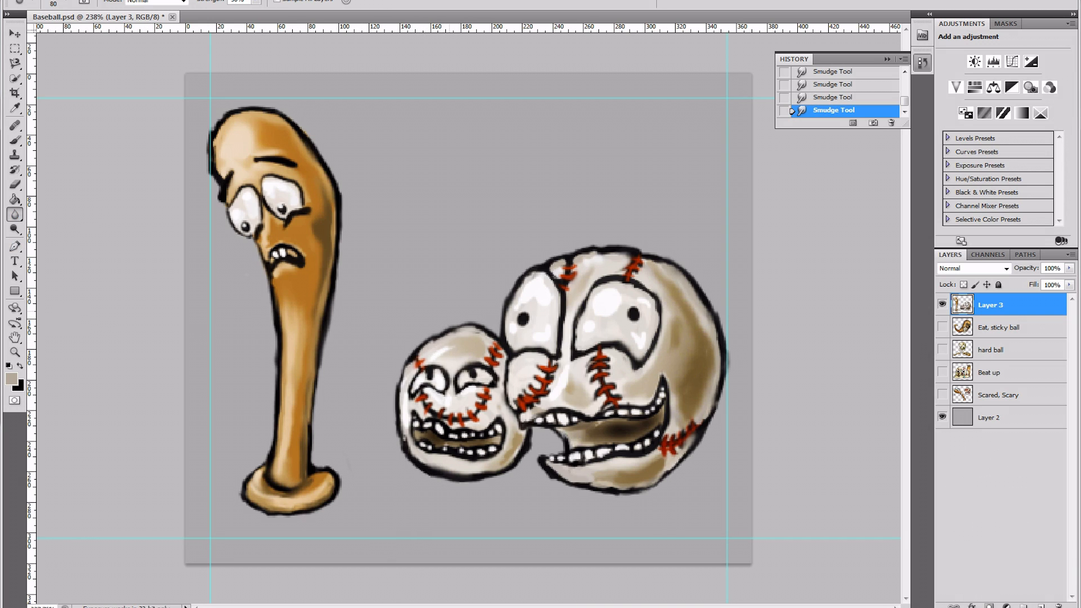
mouse_move(466, 376)
left_mouse_down()
mouse_move(462, 419)
mouse_move(406, 349)
left_mouse_up()
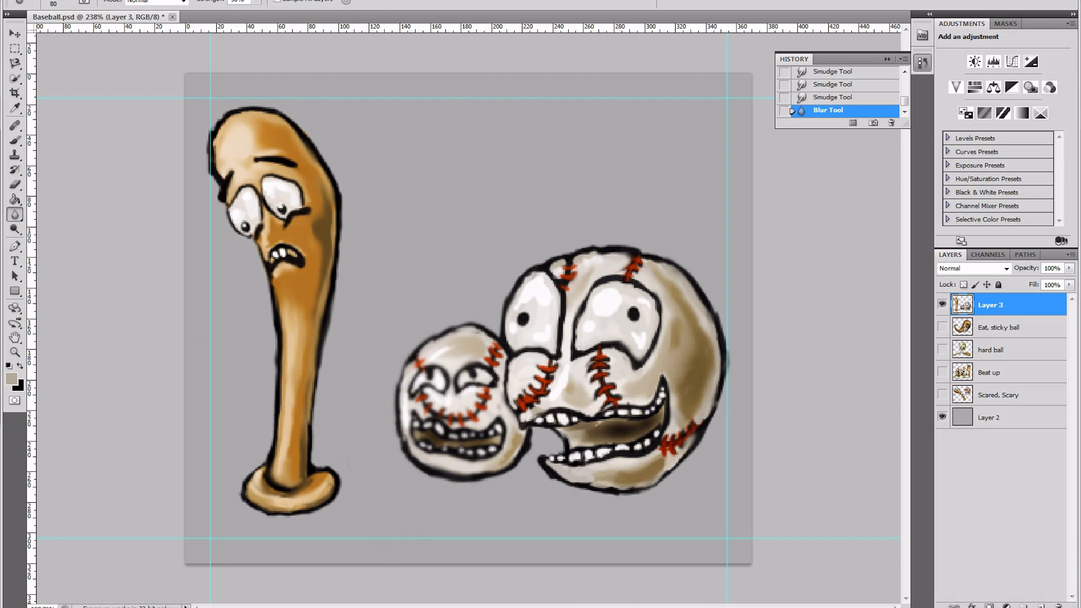
- Blur the small ball's outer outline all around with a smaller brush, reducing the brush size to 20 px
key("[")
key("[")
key("[")
key("[")
mouse_move(487, 334)
left_mouse_down()
mouse_move(445, 330)
mouse_move(411, 358)
mouse_move(397, 456)
mouse_move(445, 481)
mouse_move(490, 481)
mouse_move(532, 433)
left_mouse_up()
key("[")
key("[")
key("[")
key("[")
key("[")
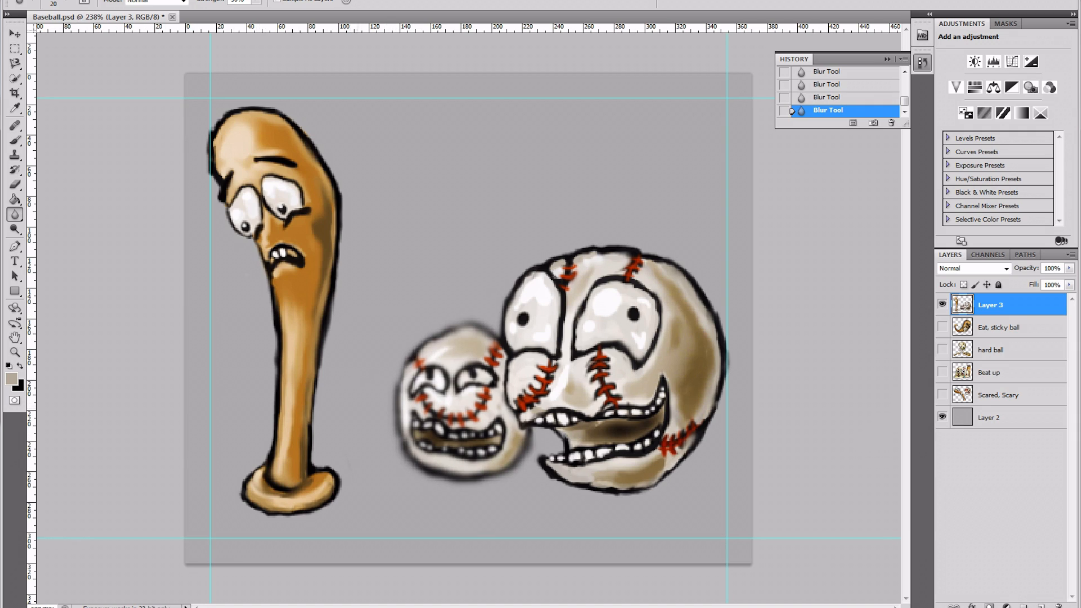
- Glaze the small ball with translucent tan using a 25 px brush at 12% opacity
left_click(15, 140)
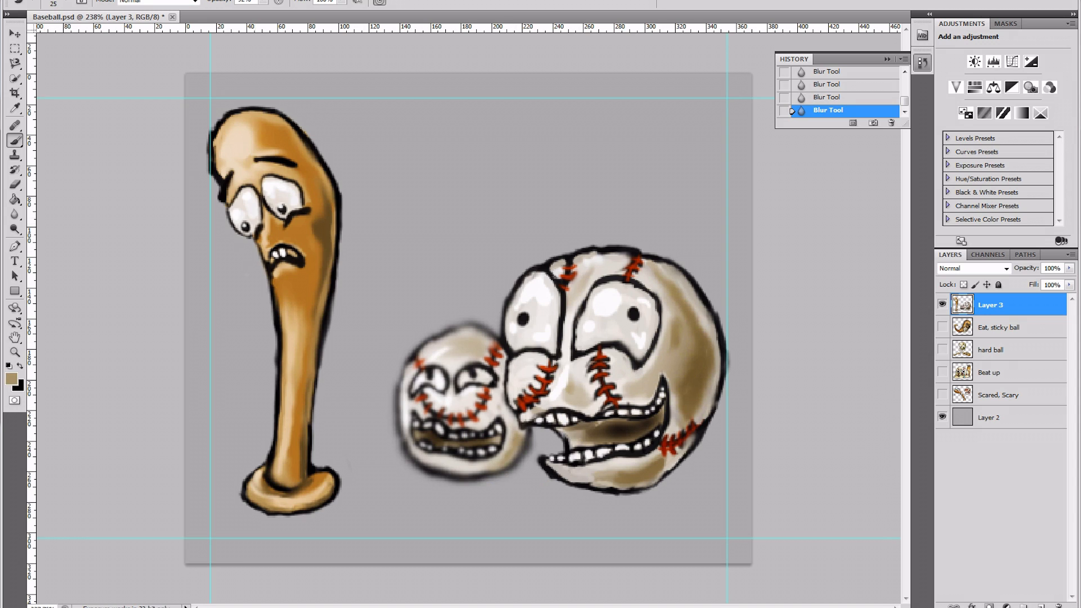
left_click(263, 2)
left_click_drag(262, 10, 211, 11)
mouse_move(451, 363)
left_mouse_down()
mouse_move(467, 401)
mouse_move(446, 405)
mouse_move(473, 475)
left_mouse_up()
mouse_move(482, 371)
left_mouse_down()
mouse_move(489, 429)
mouse_move(411, 412)
left_mouse_up()
left_click_drag(429, 364, 440, 352)
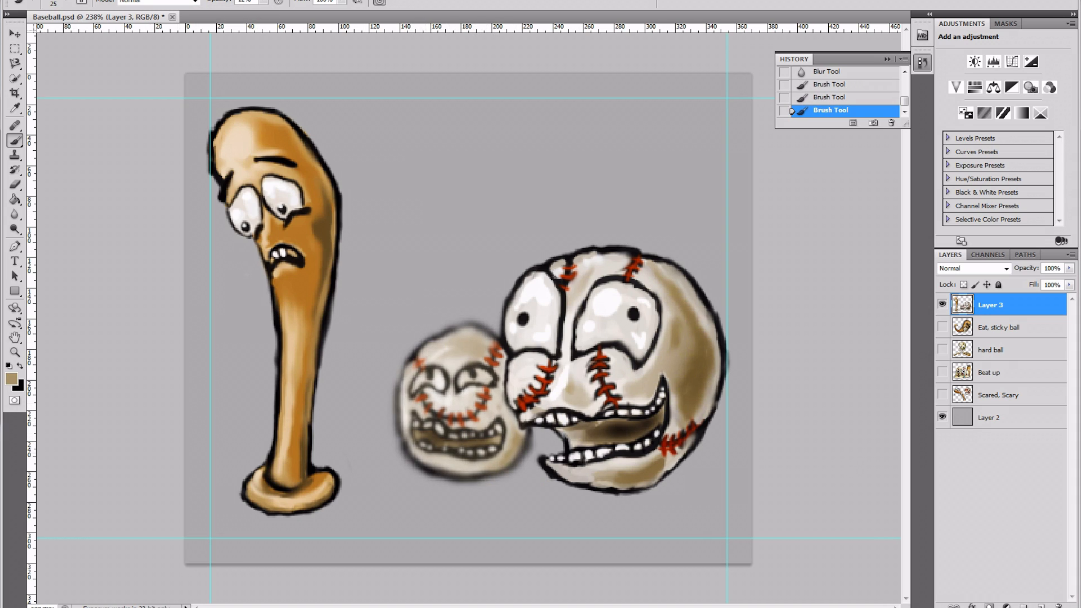
left_click(15, 214)
left_click(62, 240)
key("bracketleft")
key("bracketleft")
key("b")
left_click(306, 260, "alt")
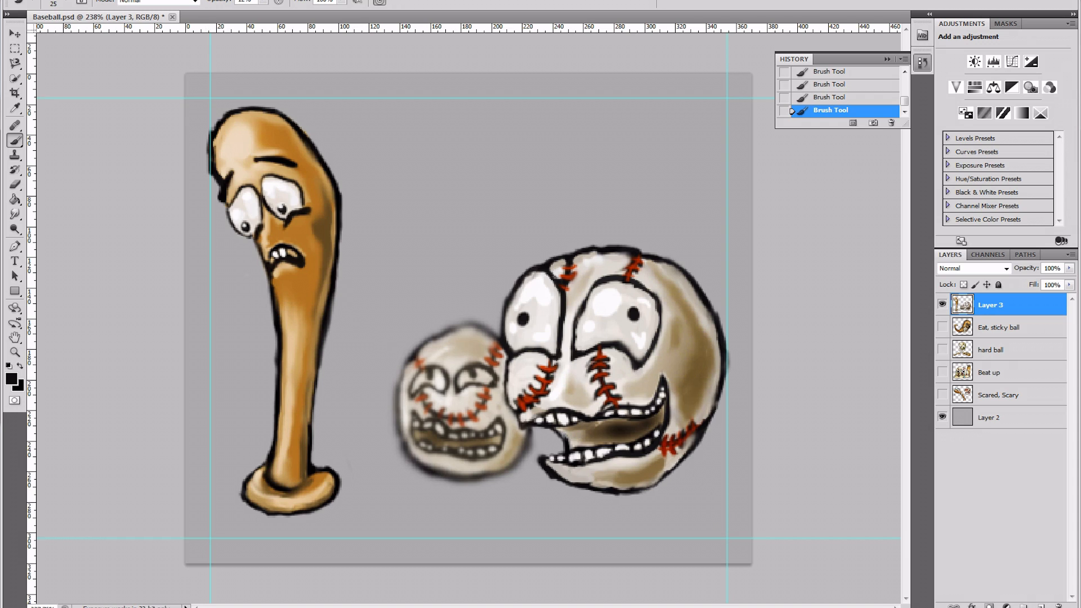
left_click(668, 473, "alt")
left_click(670, 463, "alt")
- Set the brush opacity to 80% and paint sampled white highlights on the large ball's lower lip, mouth corner and nose
key("8")
left_click(556, 385, "alt")
left_click_drag(631, 463, 560, 470)
left_click_drag(653, 372, 635, 400)
left_click_drag(655, 374, 668, 371)
left_click_drag(573, 402, 548, 403)
left_click(485, 420)
- Smudge the white highlight above the large ball's right mouth corner into its cheek
key("r")
left_click_drag(659, 377, 667, 373)
left_click_drag(660, 379, 669, 373)
left_click_drag(661, 378, 669, 374)
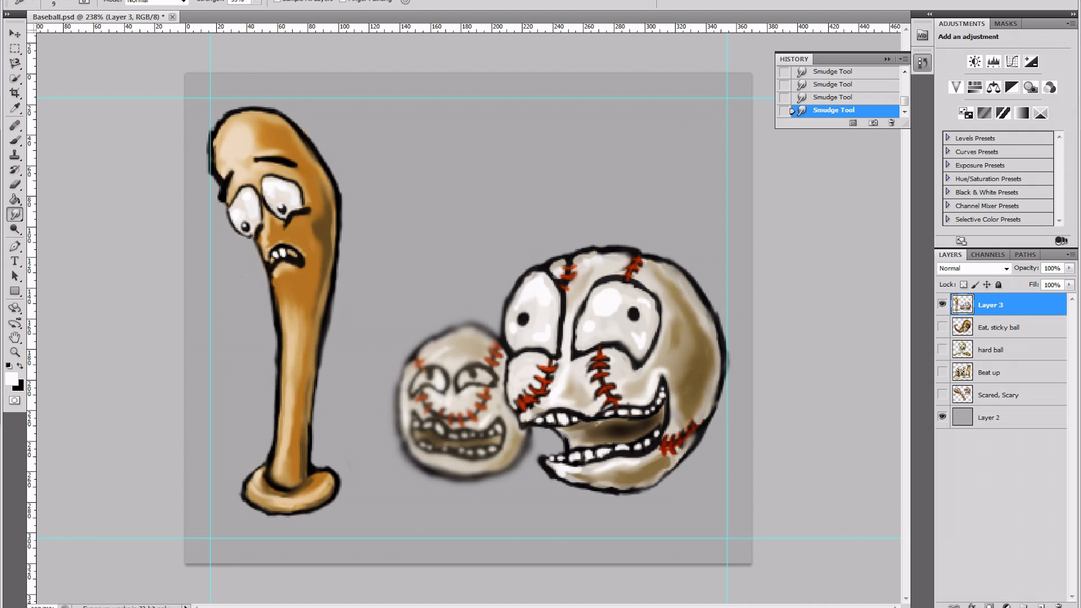
- Hide Layer 3 and view the Eat, sticky ball, hard ball, Beat up, and Scared, Scary layers in turn
left_click(942, 327)
left_click(941, 304)
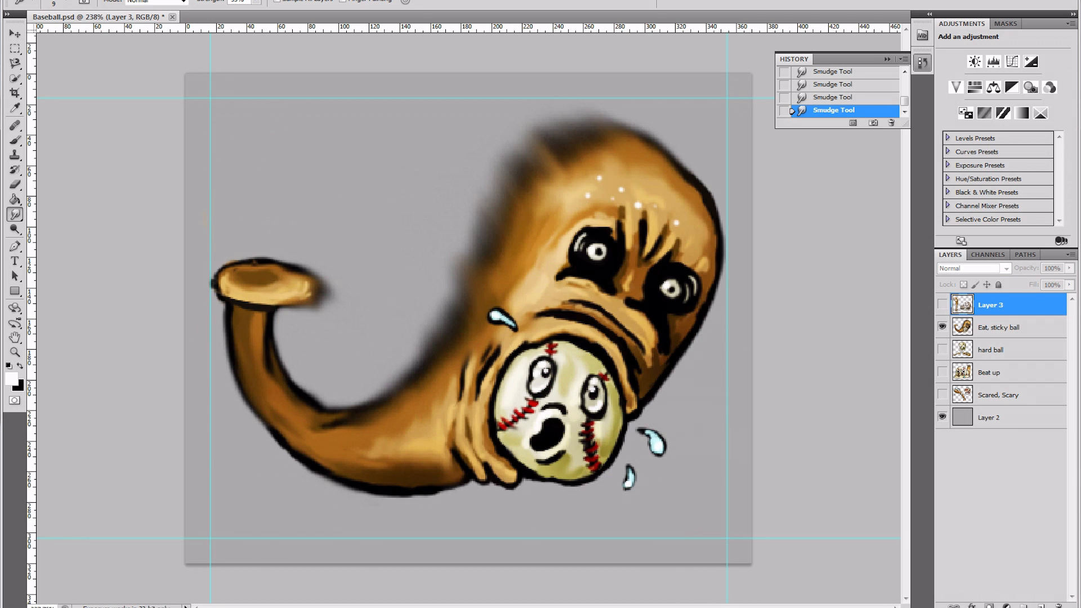
left_click(942, 349)
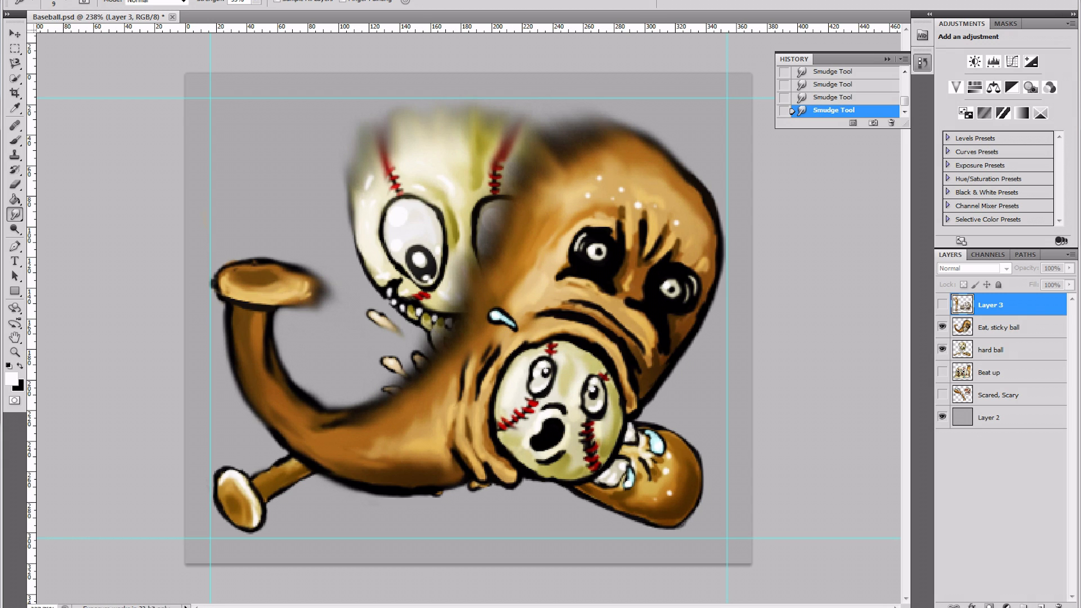
left_click(942, 327)
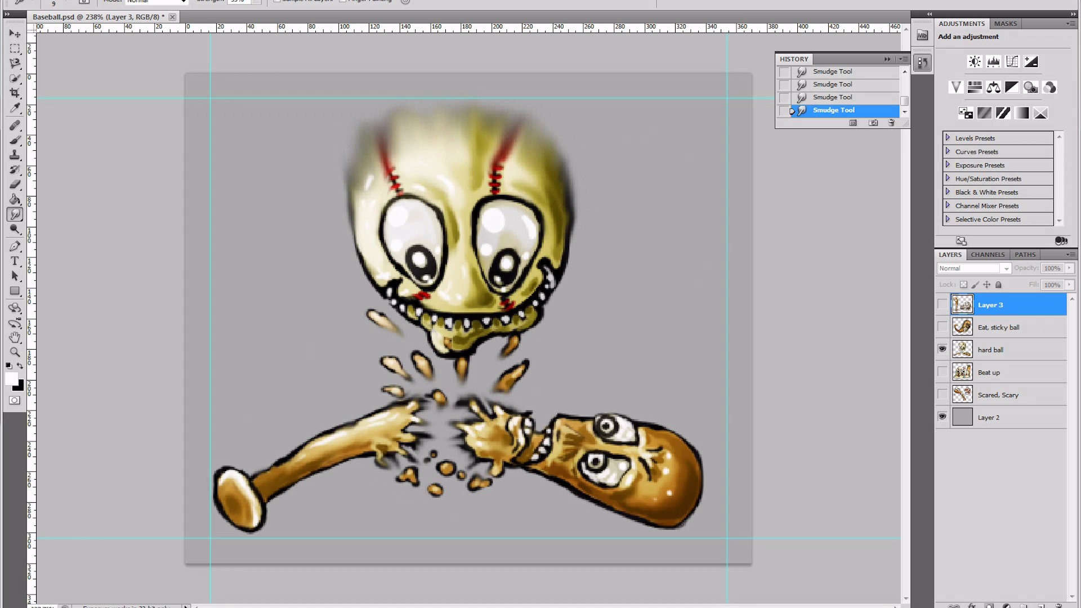
left_click(942, 373)
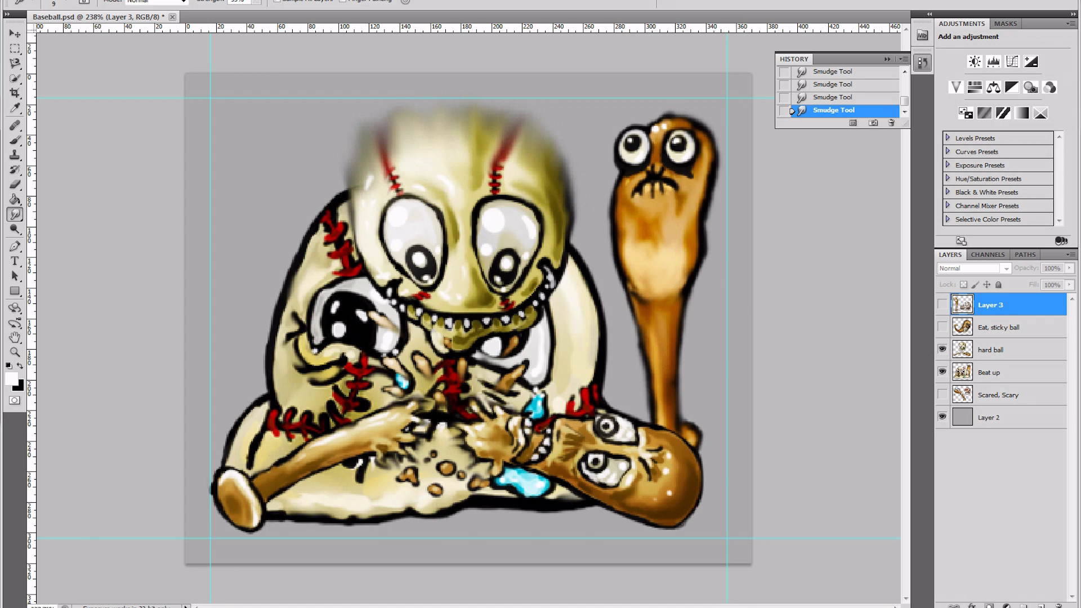
left_click(942, 350)
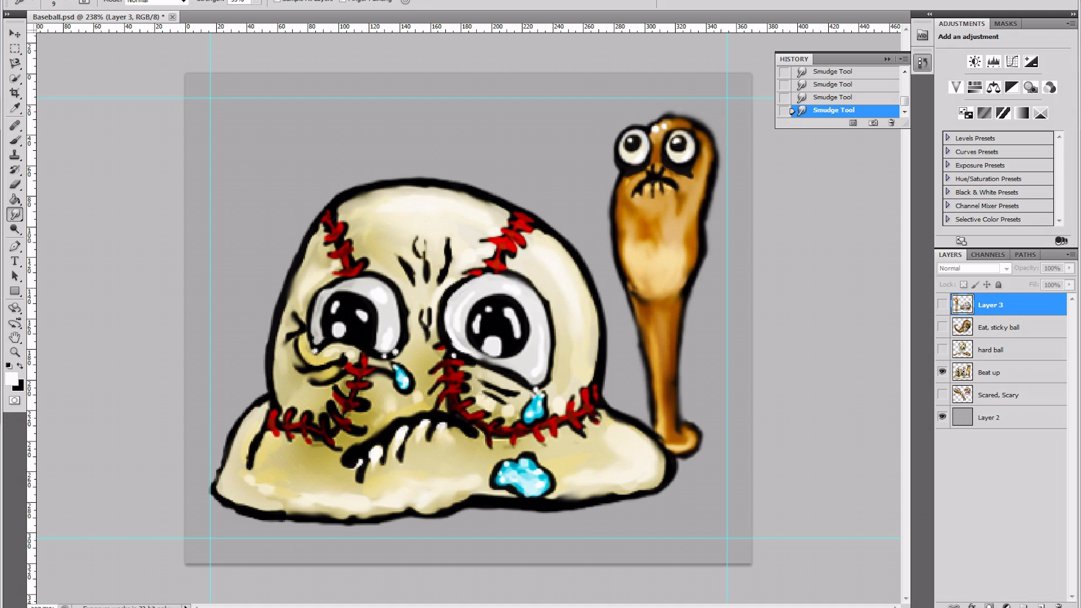
left_click(942, 394)
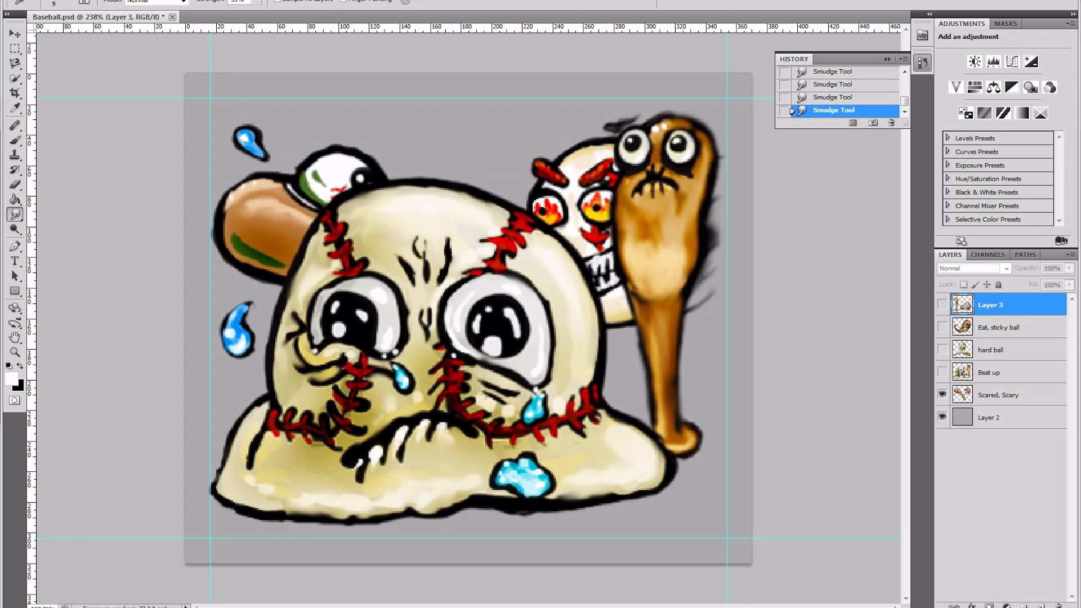
left_click(941, 372)
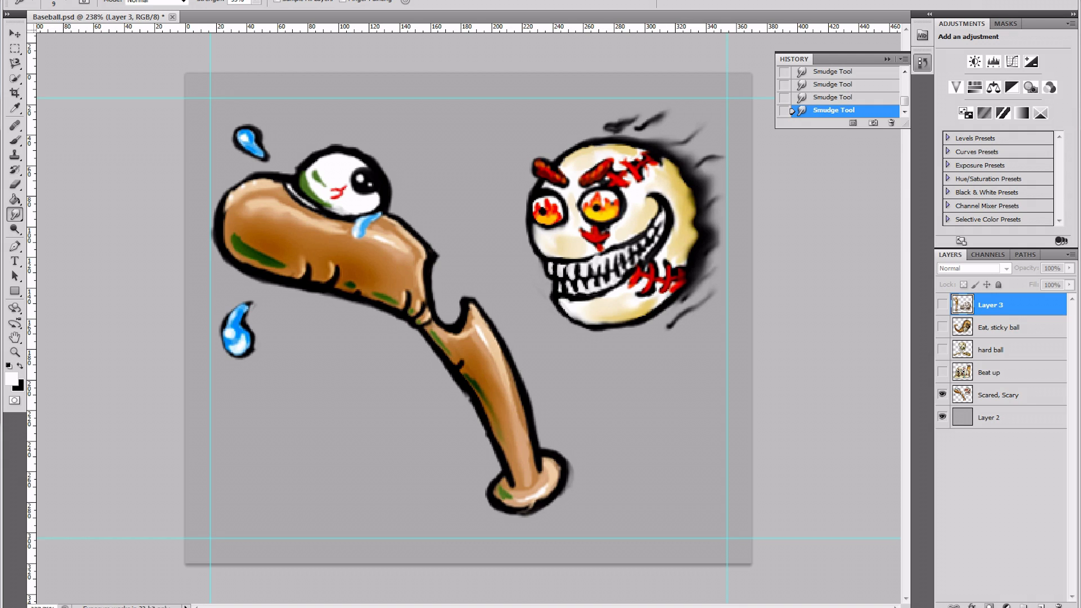
- Hide Layer 2 and the Scared, Scary layer, and briefly show the Beat up and hard ball layers on transparency
left_click(942, 417)
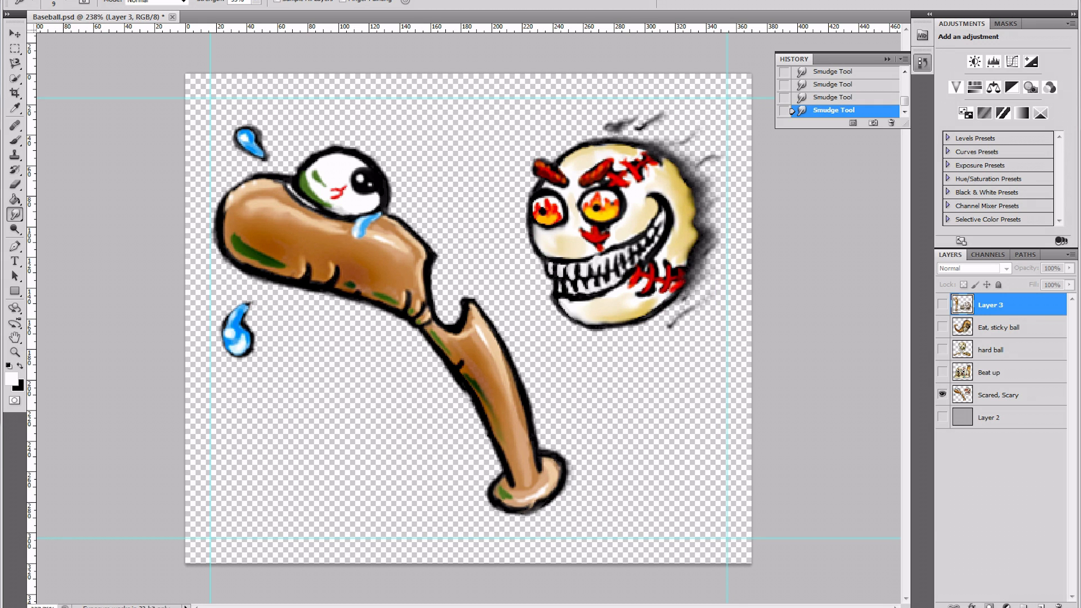
left_click(941, 394)
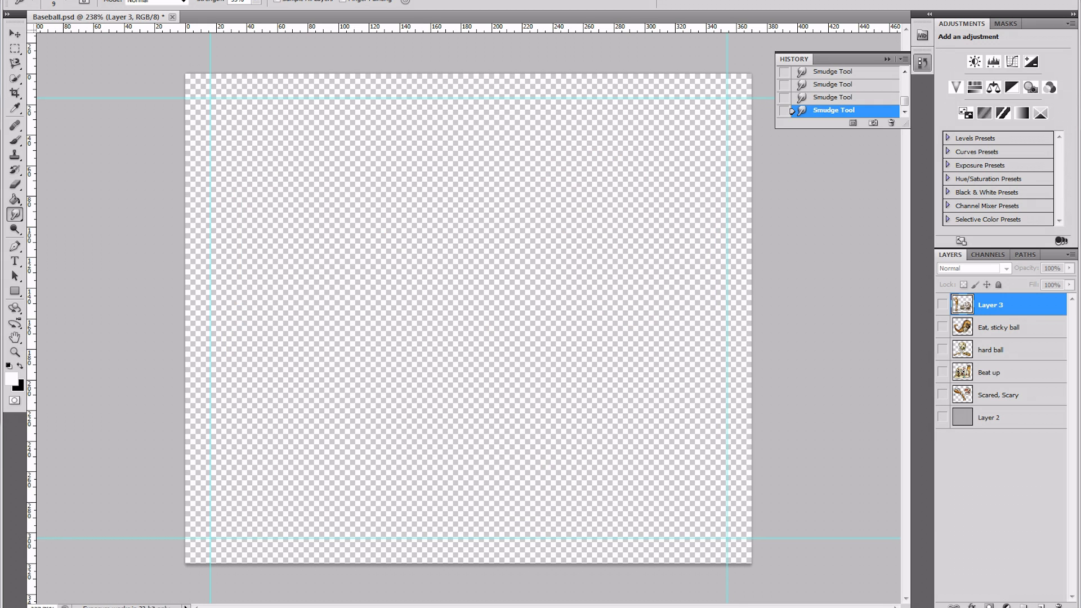
left_click(942, 372)
left_click(942, 372)
left_click(942, 350)
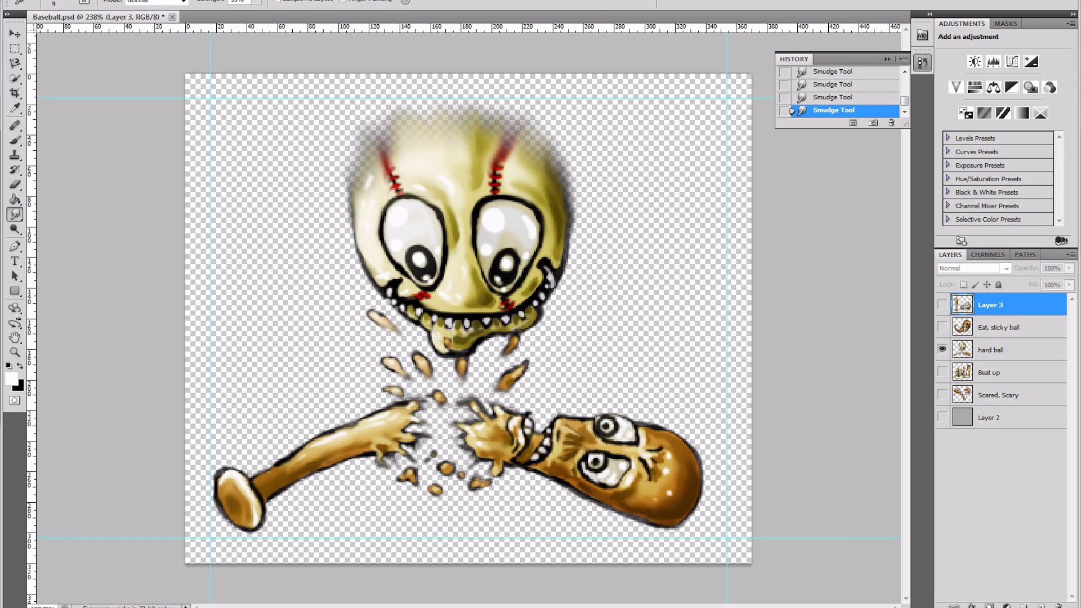
left_click(941, 349)
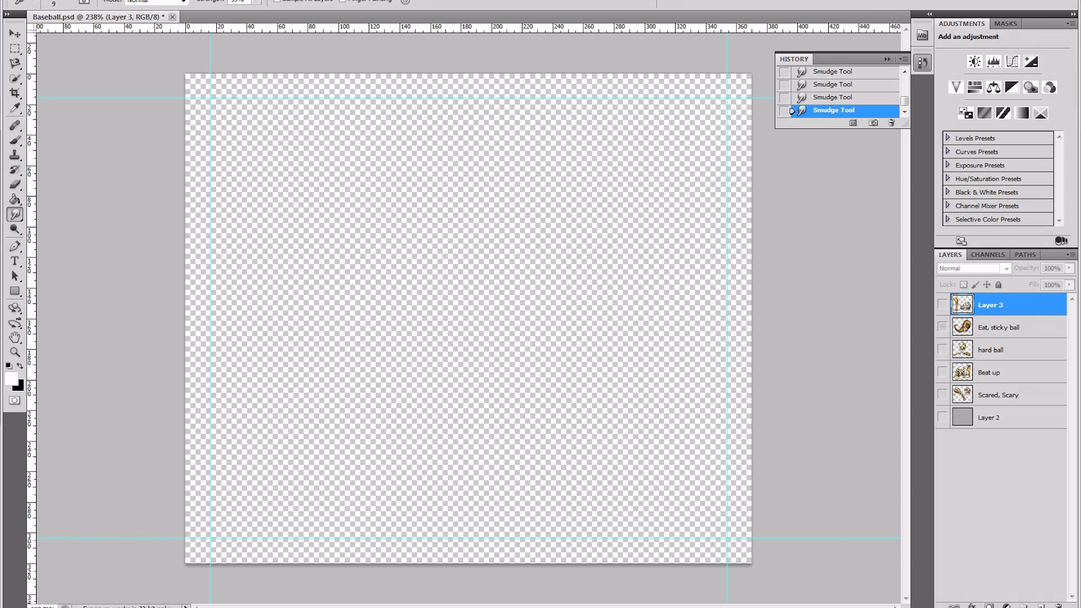
- View the Eat, sticky ball layer on its own, hide it again and make Layer 3 visible
left_click(942, 327)
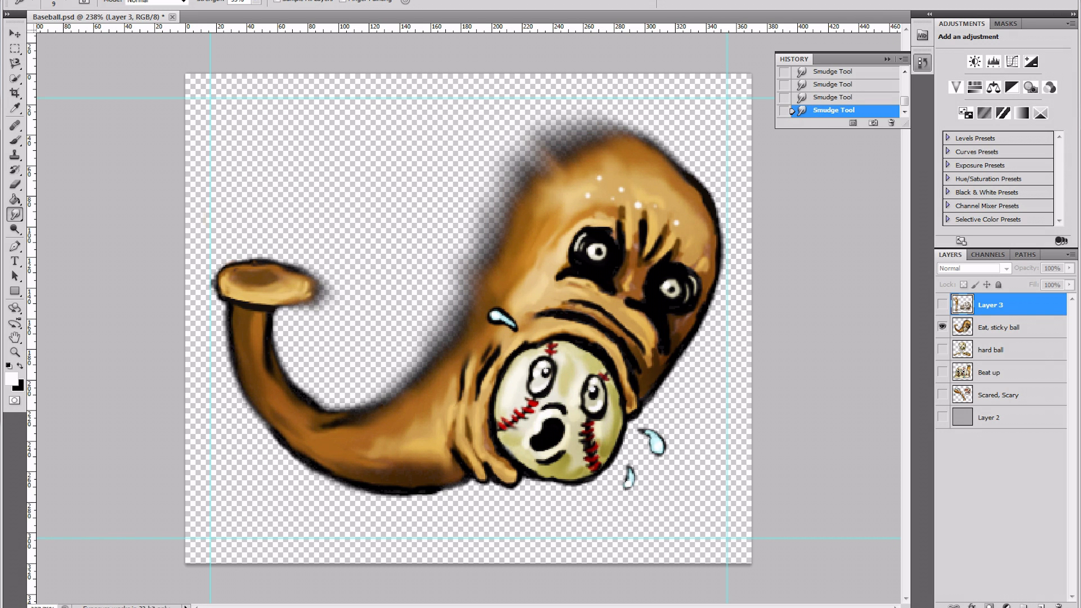
left_click(942, 327)
left_click(942, 305)
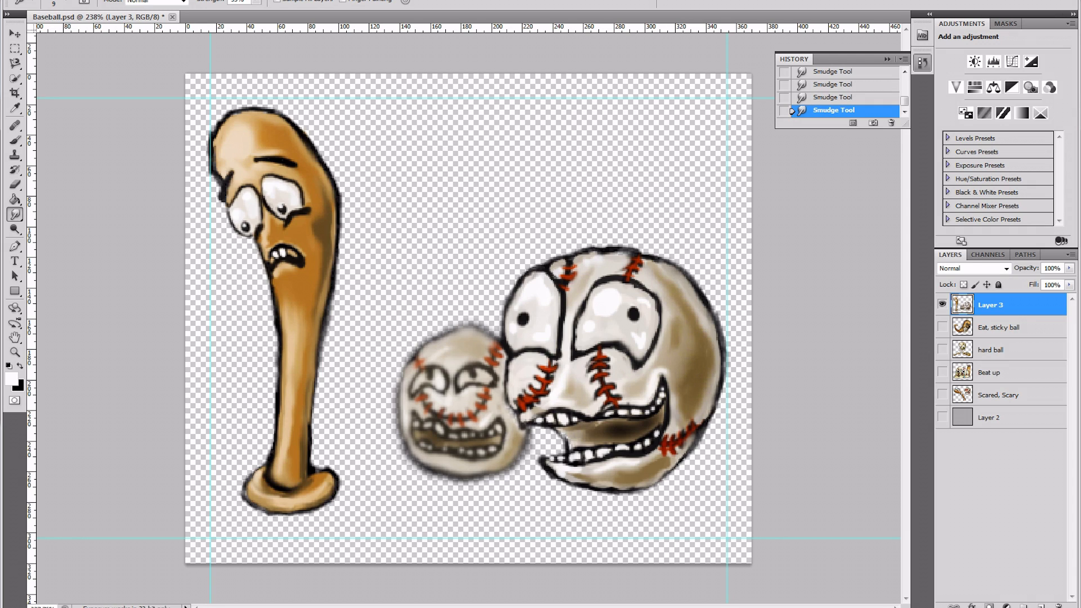
- Touch up the large ball's outline beside its left mouth corner with sampled black paint
key("b")
left_click(562, 305, "alt")
left_click(513, 412)
left_click_drag(516, 416, 526, 423)
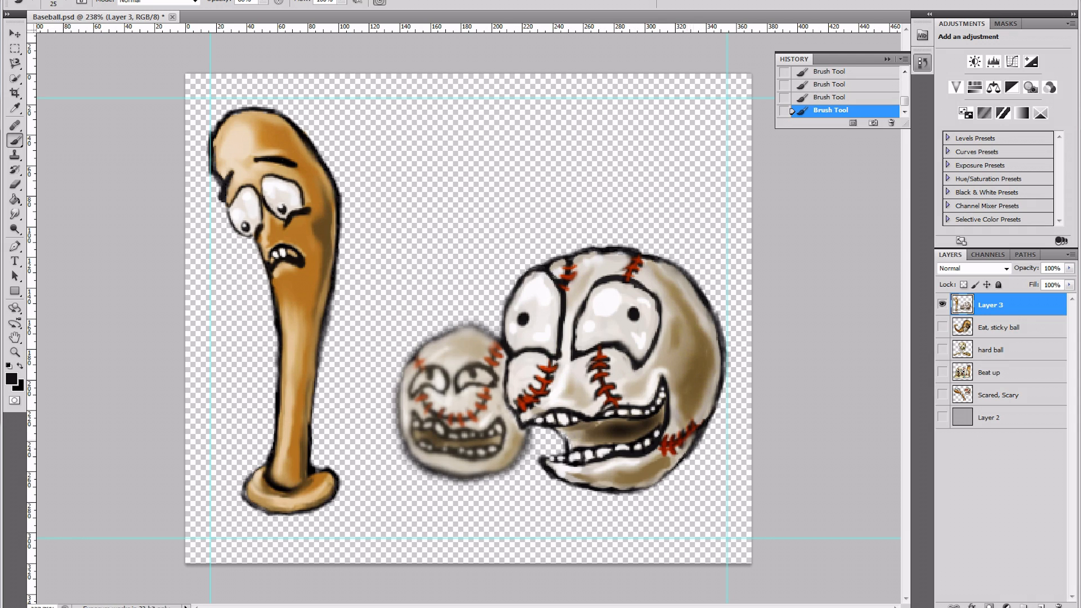
- Darken the outline around the bat's knob with sampled outline color and smudge its upper right edge
left_click(253, 499, "alt")
left_click(249, 497)
left_click(312, 471, "alt")
left_click_drag(316, 472, 328, 467)
mouse_move(260, 469)
left_mouse_down()
mouse_move(244, 495)
mouse_move(273, 512)
mouse_move(243, 502)
left_mouse_up()
left_click(14, 214)
left_click_drag(312, 468, 330, 468)
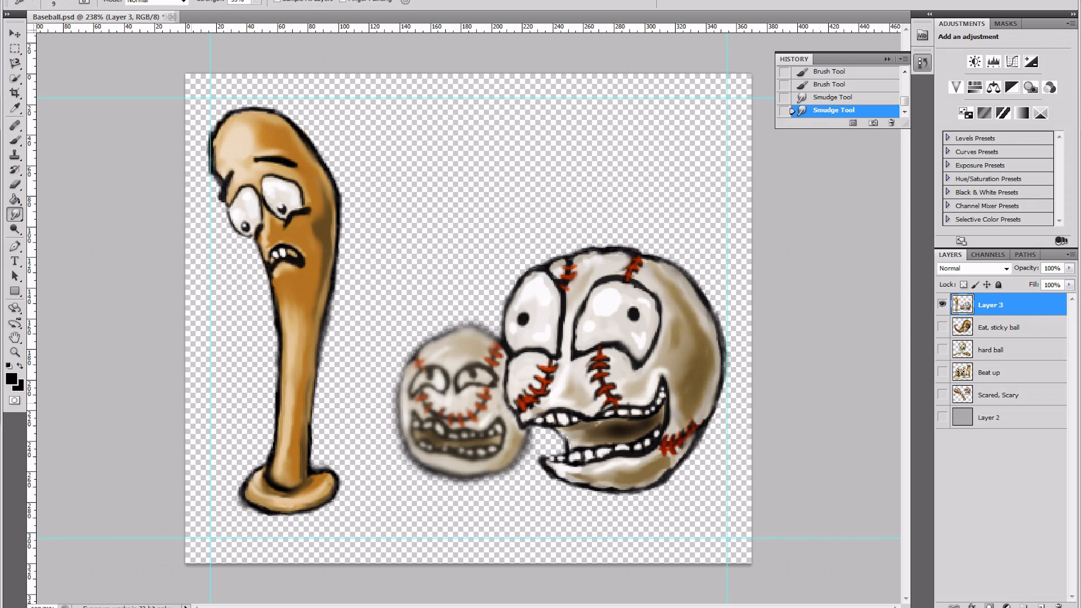
- Smudge the outline under the large ball's chin and dab sampled color above its upper lip
left_click_drag(582, 491, 595, 483)
key("b")
left_click(570, 400)
key("r")
key("b")
left_click(569, 401, "alt")
left_click(571, 401)
- Repaint the large ball's outline along its chin, lower right side and upper right curve with sampled black
left_click(551, 470, "alt")
left_click_drag(562, 478, 607, 491)
left_click_drag(568, 481, 575, 483)
left_click_drag(656, 487, 594, 493)
left_click_drag(689, 447, 705, 428)
mouse_move(656, 256)
left_mouse_down()
mouse_move(692, 281)
mouse_move(721, 341)
left_mouse_up()
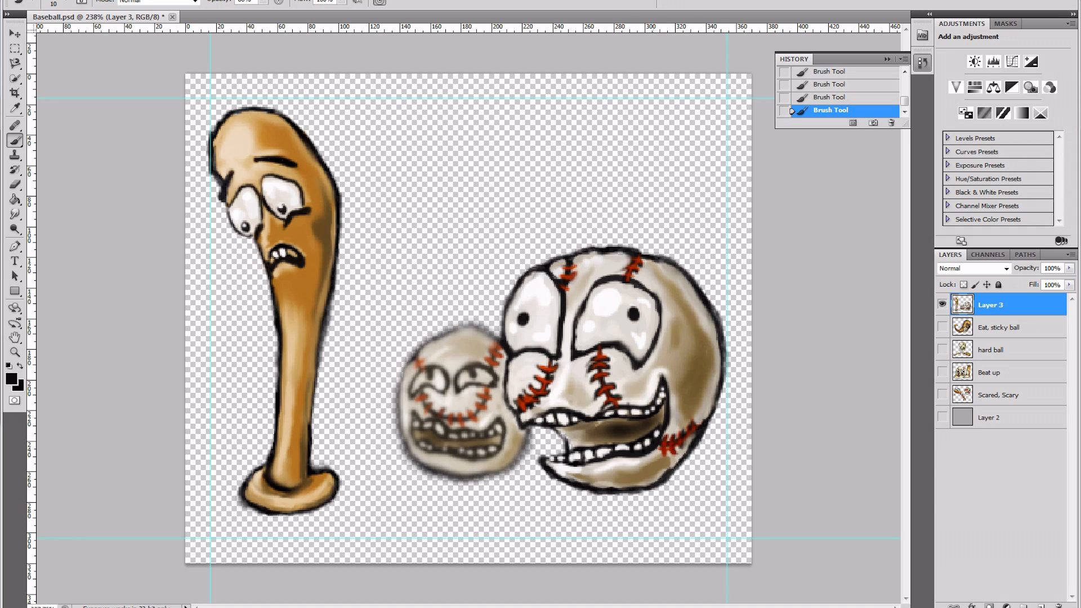
- Retouch the left edge of the large ball's open mouth and sample the tan shade there for painting
left_click_drag(564, 444, 557, 435)
left_click(562, 432, "alt")
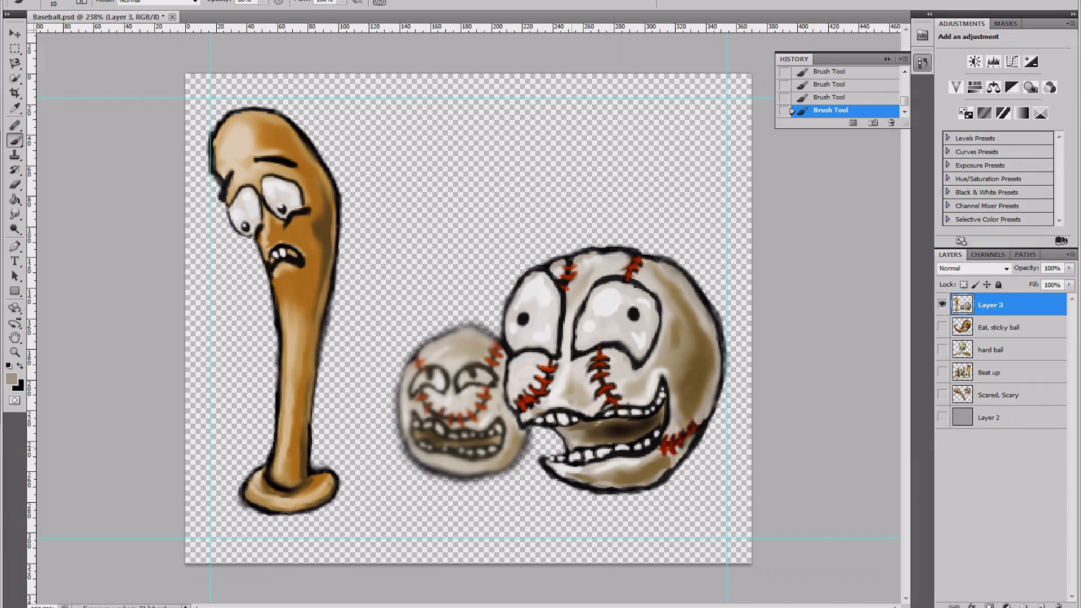